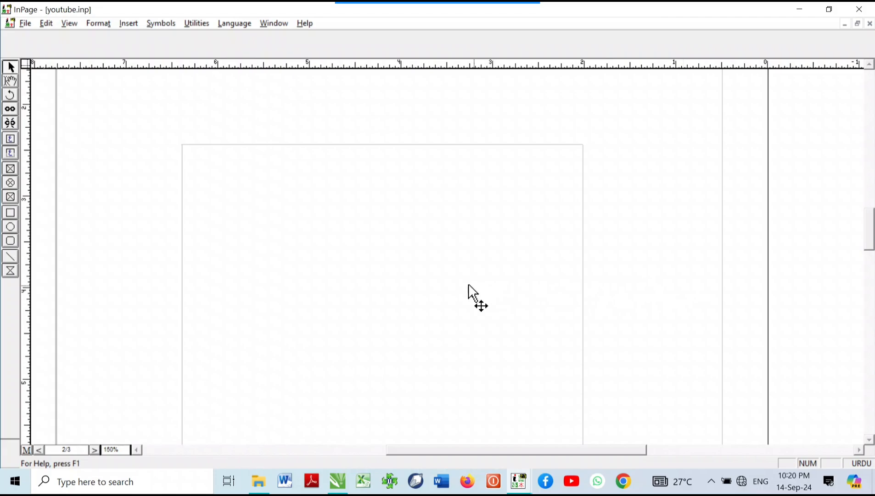
Place the text cursor inside the text box on page 2 and look over the text formatting options.
{"action": "left_click", "coordinate": [11, 83]}
{"action": "left_click", "coordinate": [402, 193]}
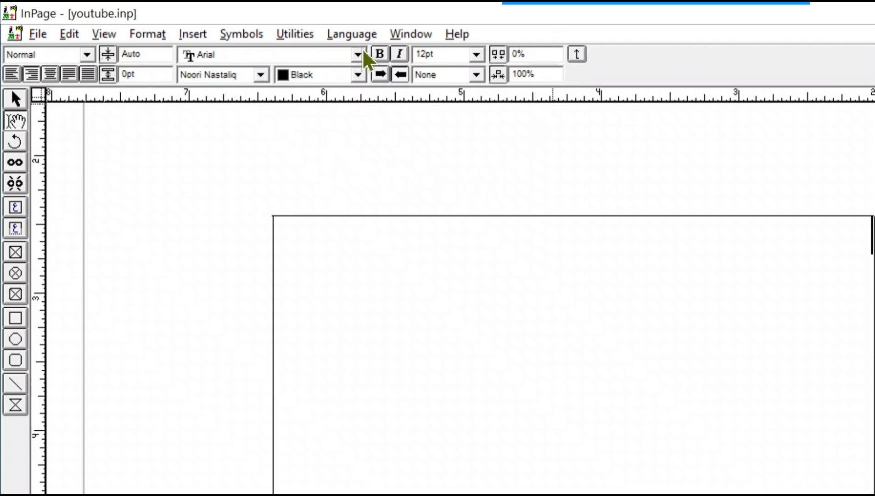
{"action": "key", "text": "ctrl+s"}
{"action": "key", "text": "ctrl+0"}
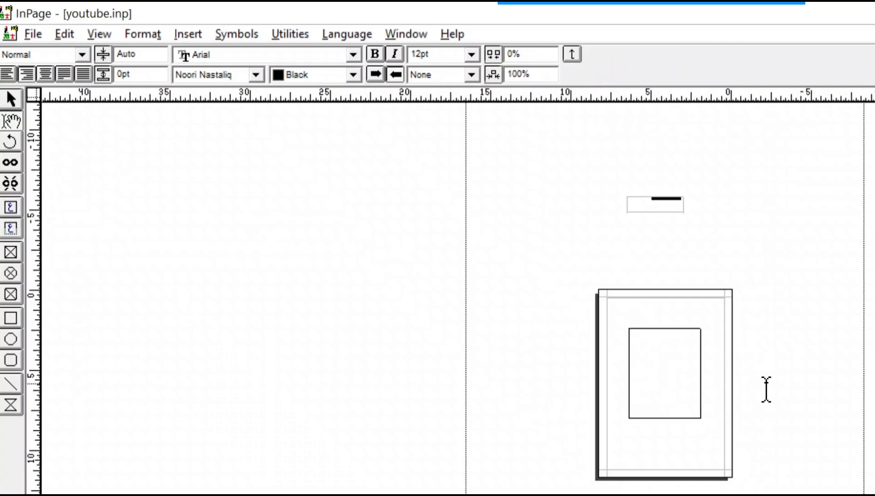
{"action": "key", "text": "ctrl"}
{"action": "right_click", "coordinate": [657, 360], "text": "ctrl"}
{"action": "left_click_drag", "start_coordinate": [601, 252], "coordinate": [295, 253], "text": "alt"}
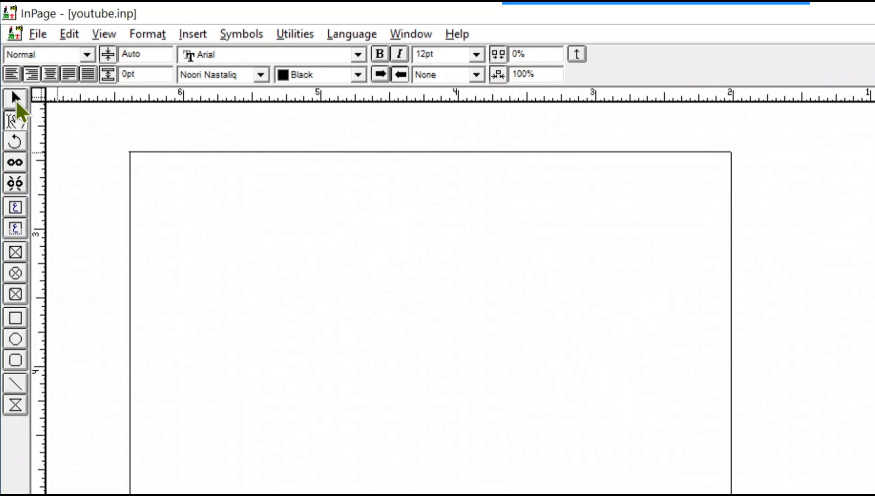
Select the text box as an object and set its horizontal position to 1 inch from the page's right edge.
{"action": "left_click", "coordinate": [15, 100]}
{"action": "left_click", "coordinate": [427, 269]}
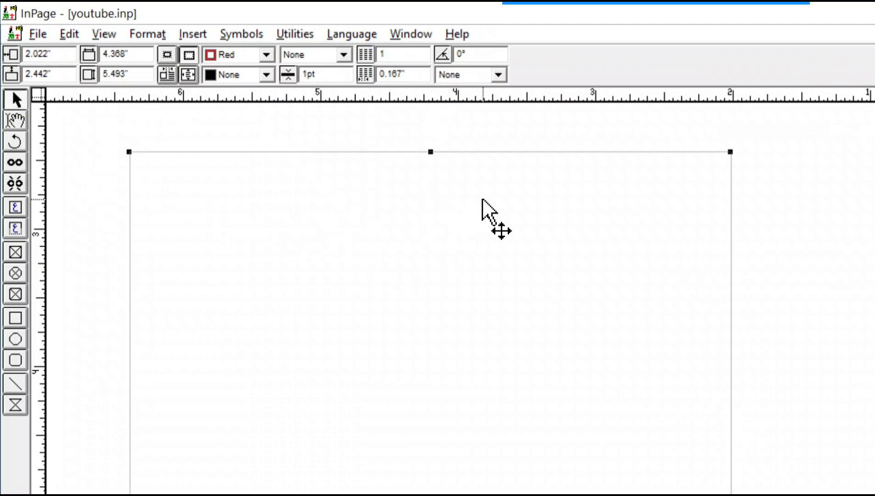
{"action": "left_click_drag", "start_coordinate": [385, 218], "coordinate": [444, 252]}
{"action": "right_click", "coordinate": [373, 200]}
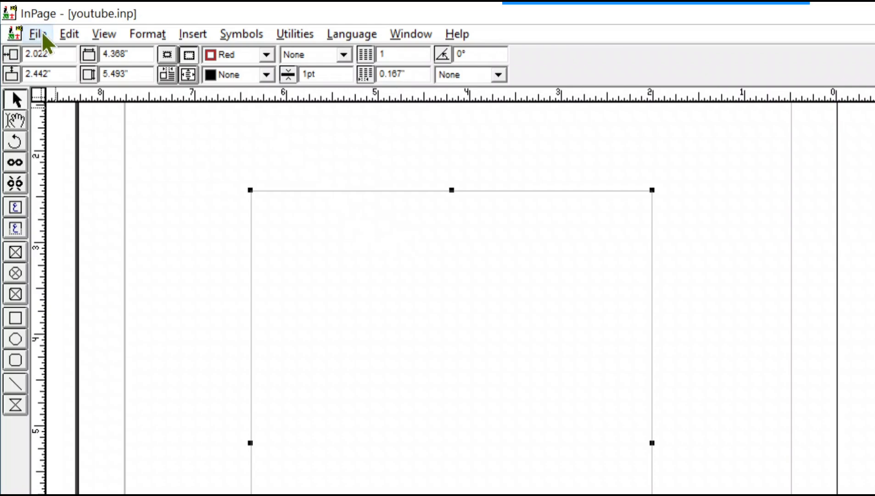
{"action": "left_click_drag", "start_coordinate": [63, 51], "coordinate": [6, 56]}
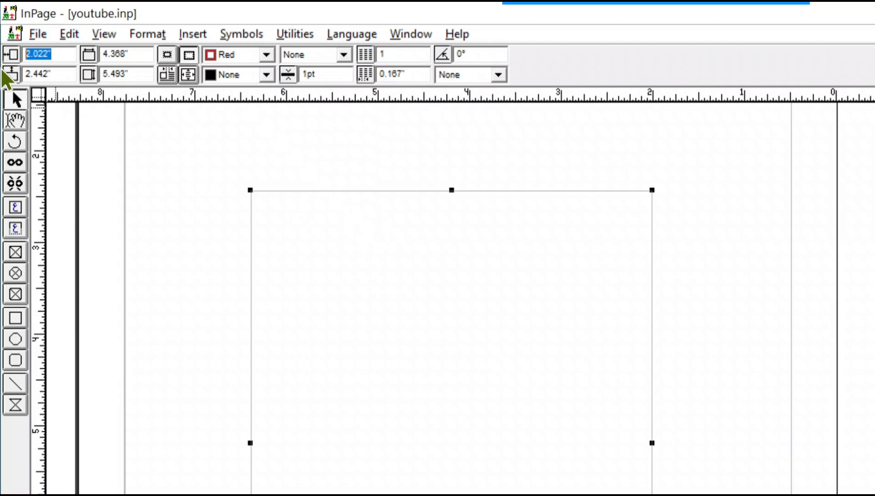
{"action": "type", "text": "1"}
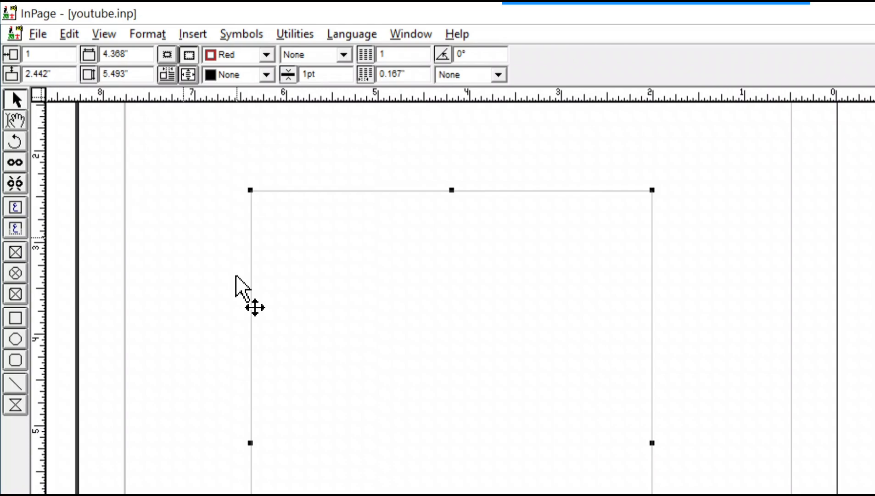
{"action": "key", "text": "Return"}
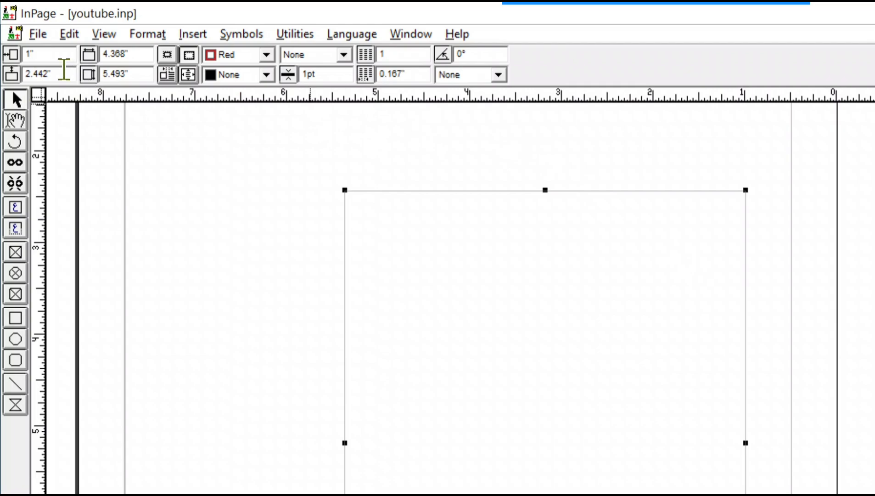
Set the text box's vertical position to 1 inch from the top of the page.
{"action": "double_click", "coordinate": [64, 70]}
{"action": "type", "text": "1"}
{"action": "key", "text": "Return"}
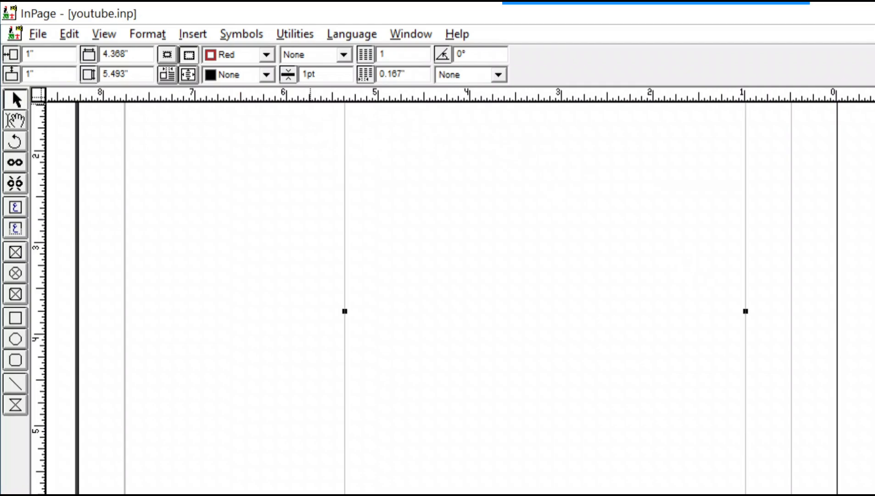
{"action": "scroll", "coordinate": [492, 258], "scroll_direction": "up", "scroll_amount": 1}
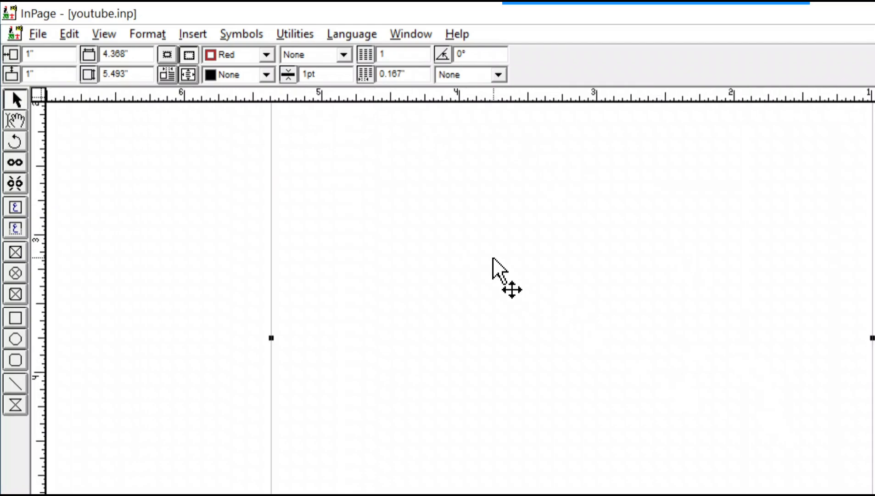
{"action": "scroll", "coordinate": [492, 257], "scroll_direction": "down", "scroll_amount": 5}
{"action": "scroll", "coordinate": [676, 315], "scroll_direction": "up", "scroll_amount": 5}
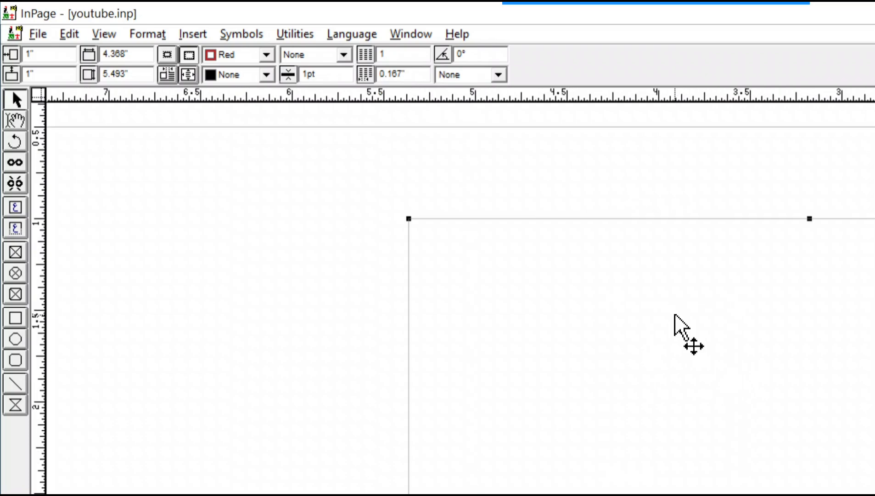
{"action": "left_click_drag", "start_coordinate": [676, 315], "coordinate": [418, 246]}
{"action": "scroll", "coordinate": [417, 247], "scroll_direction": "down", "scroll_amount": 2}
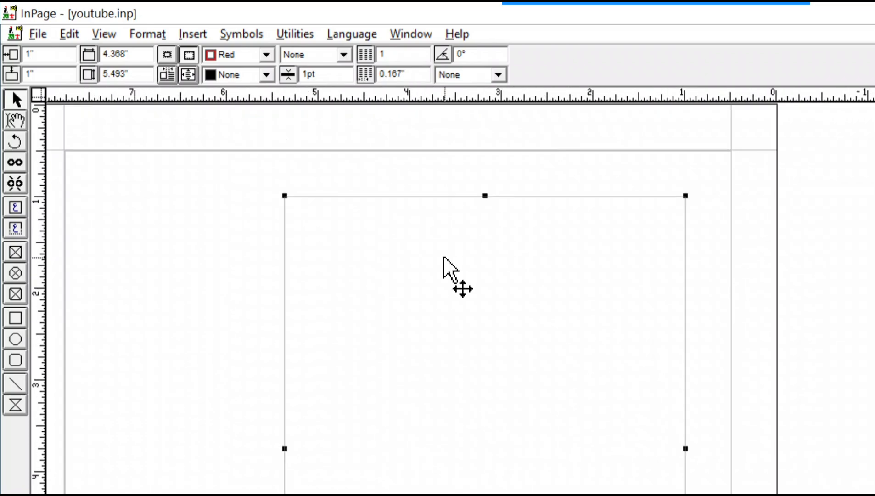
Undo the text box's vertical position change and restore it to 1 inch.
{"action": "key", "text": "ctrl+z"}
{"action": "left_click_drag", "start_coordinate": [407, 273], "coordinate": [446, 163]}
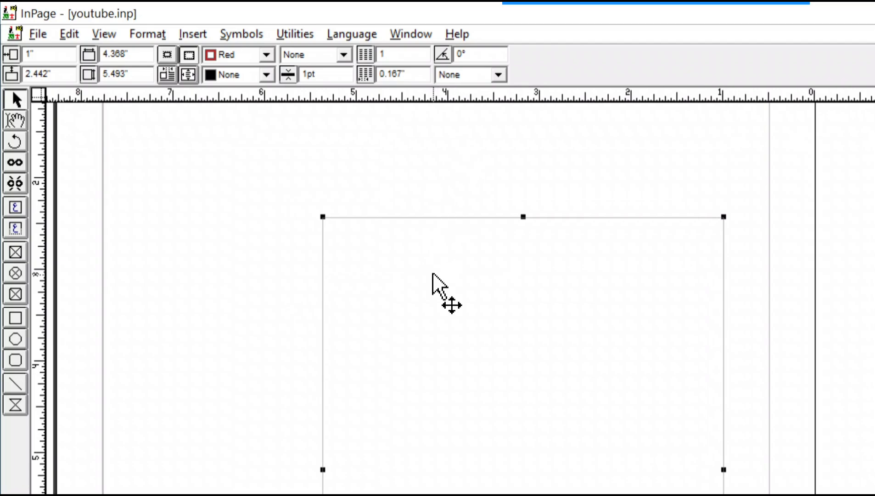
{"action": "key", "text": "ctrl+z"}
{"action": "key", "text": "F7"}
{"action": "key", "text": "F9"}
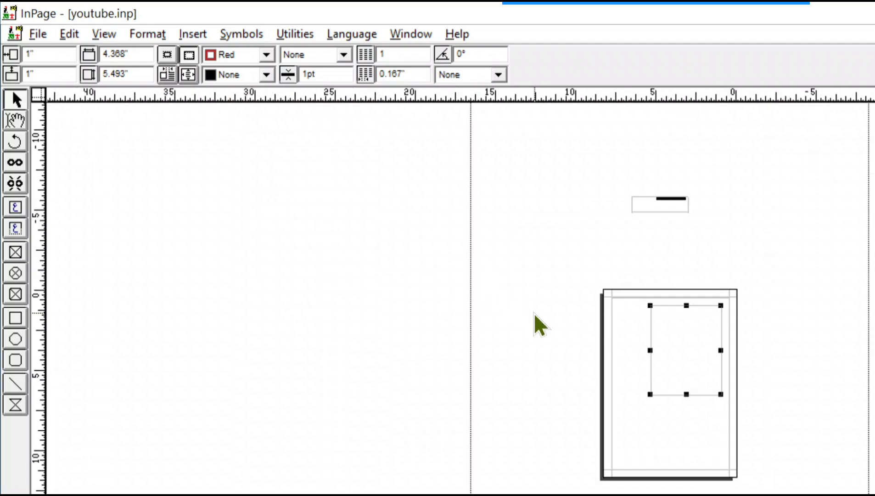
{"action": "key", "text": "ctrl"}
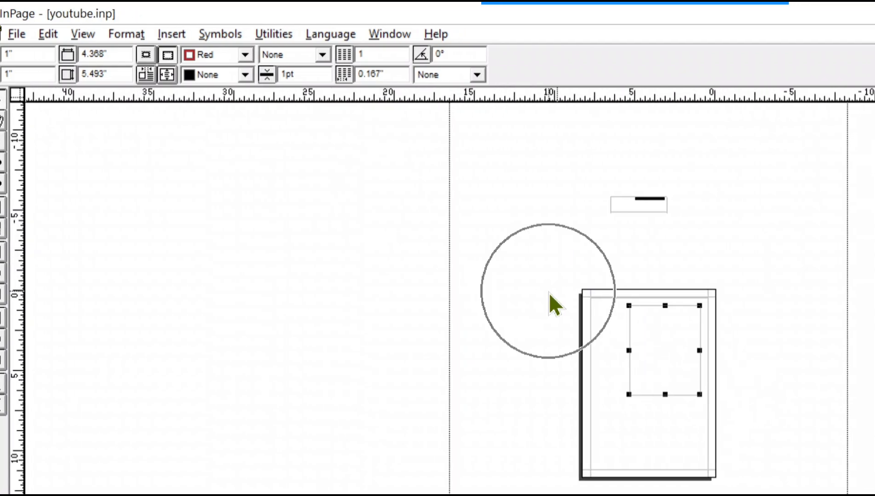
{"action": "key", "text": "F8"}
{"action": "left_click_drag", "start_coordinate": [639, 354], "coordinate": [530, 432]}
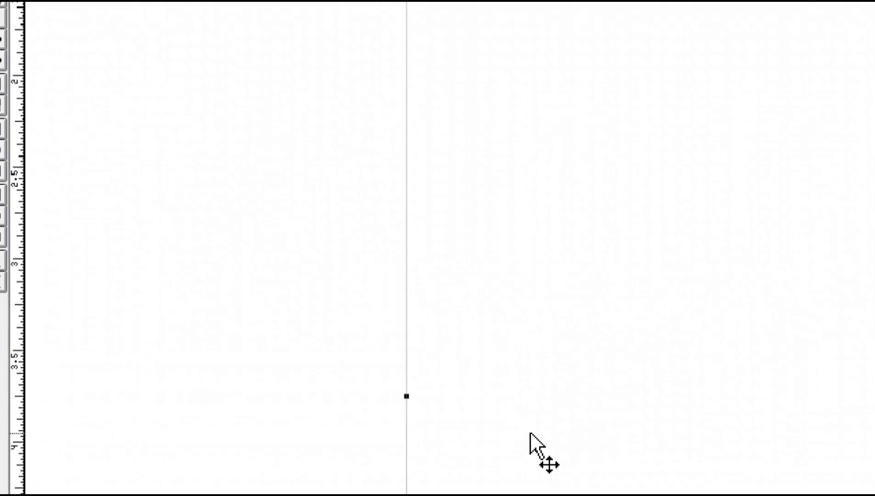
{"action": "left_click_drag", "start_coordinate": [492, 123], "coordinate": [388, 421]}
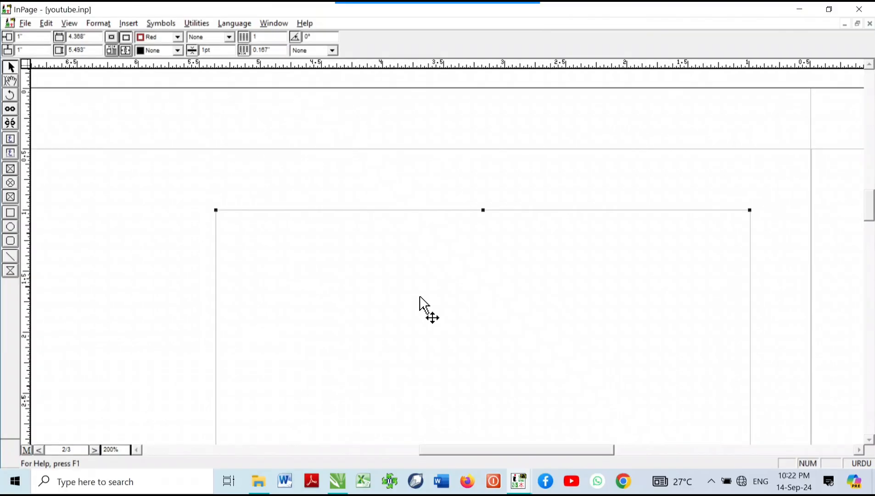
Nudge the text box leftward in small increments to a horizontal position of about 1.27 inches.
{"action": "key", "text": "Left"}
{"action": "key", "text": "Left"}
{"action": "key", "text": "Left"}
{"action": "key", "text": "Left"}
{"action": "key", "text": "Left"}
{"action": "key", "text": "Left"}
{"action": "key", "text": "Left"}
{"action": "key", "text": "Left"}
{"action": "key", "text": "Left"}
{"action": "key", "text": "Left"}
{"action": "key", "text": "Left"}
{"action": "key", "text": "Left"}
{"action": "key", "text": "Left"}
{"action": "key", "text": "Left"}
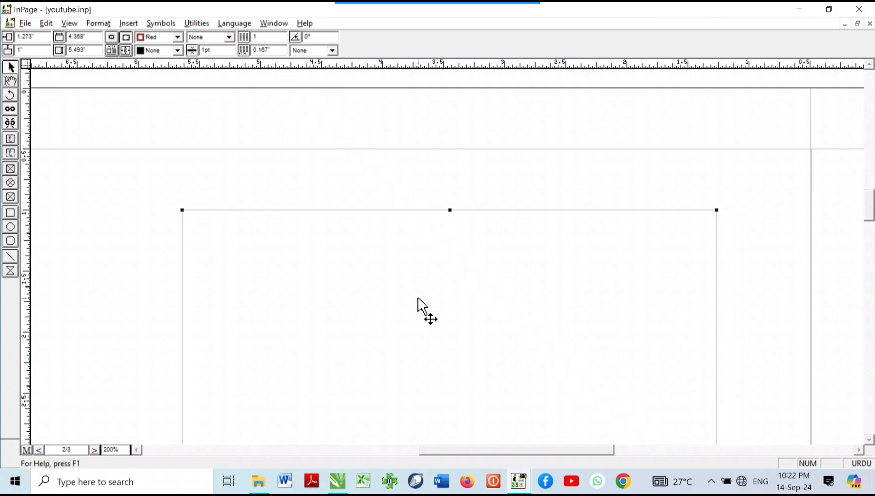
Nudge the text box vertically and sideways in small increments, lowering it to a vertical position of about 1.08 inches.
{"action": "key", "text": "Up"}
{"action": "key", "text": "Up"}
{"action": "key", "text": "Up"}
{"action": "key", "text": "Down"}
{"action": "key", "text": "Down"}
{"action": "key", "text": "Down"}
{"action": "key", "text": "Down"}
{"action": "key", "text": "Down"}
{"action": "key", "text": "Down"}
{"action": "key", "text": "Down"}
{"action": "key", "text": "Down"}
{"action": "key", "text": "Down"}
{"action": "key", "text": "Down"}
{"action": "key", "text": "Down"}
{"action": "key", "text": "Down"}
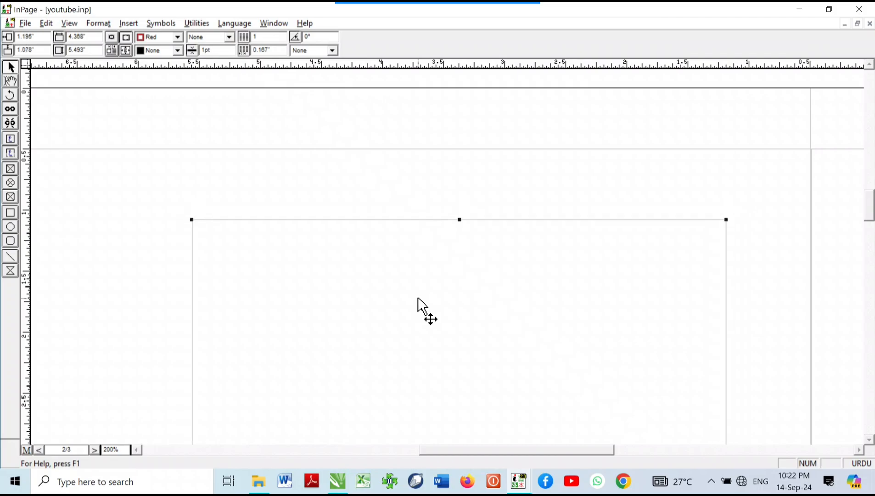
{"action": "key", "text": "Left"}
{"action": "key", "text": "Left"}
{"action": "key", "text": "Left"}
{"action": "key", "text": "Left"}
{"action": "key", "text": "Left"}
{"action": "key", "text": "Left"}
Move the text box freehand to about 1.52 inches from the page's right edge and 1.13 inches from its top.
{"action": "left_click_drag", "start_coordinate": [392, 315], "coordinate": [454, 235]}
{"action": "key", "text": "ctrl+0"}
{"action": "key", "text": "ctrl+2"}
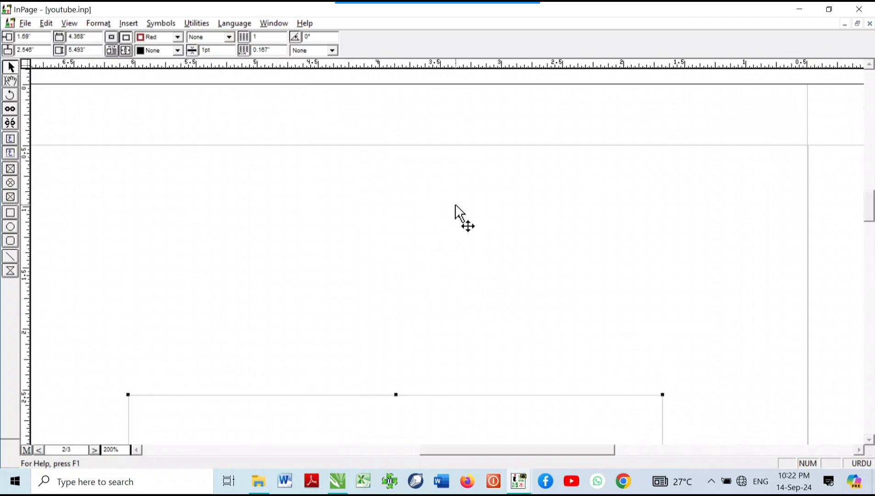
{"action": "left_click", "coordinate": [456, 389]}
{"action": "left_click", "coordinate": [438, 412]}
{"action": "left_click_drag", "start_coordinate": [438, 412], "coordinate": [411, 225]}
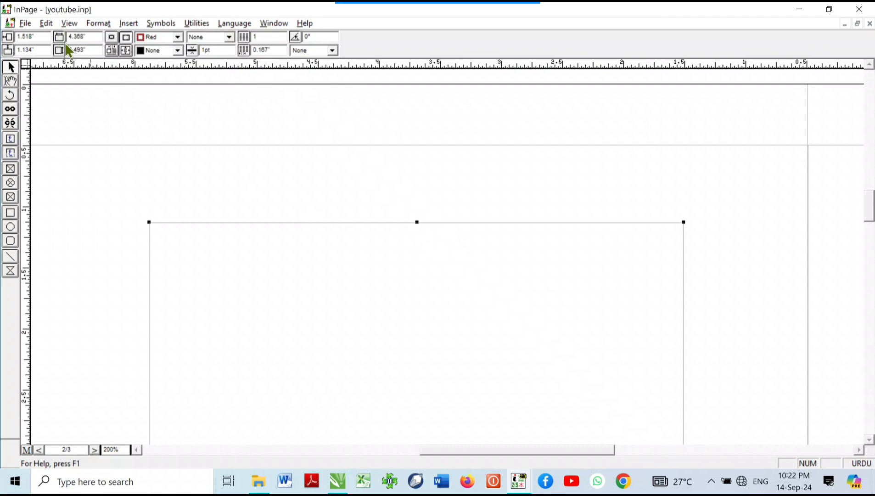
{"action": "key", "text": "ctrl+0"}
{"action": "key", "text": "ctrl+1"}
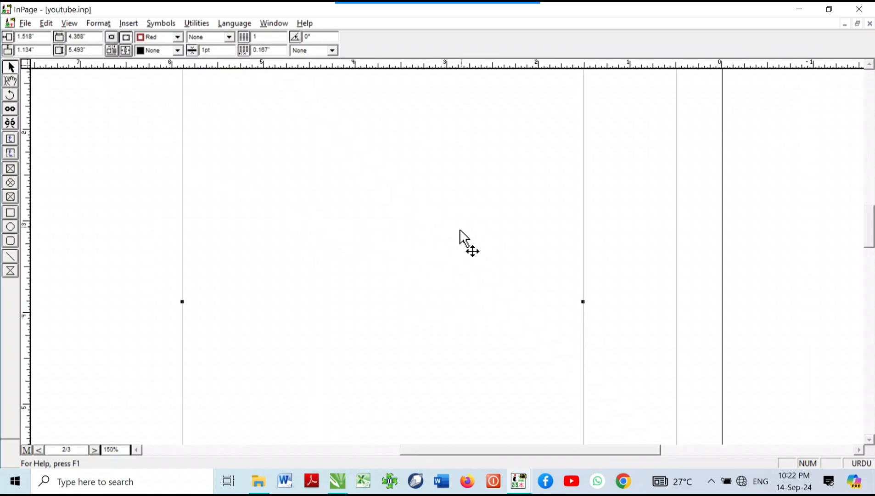
{"action": "scroll", "coordinate": [453, 324], "scroll_direction": "up", "scroll_amount": 5}
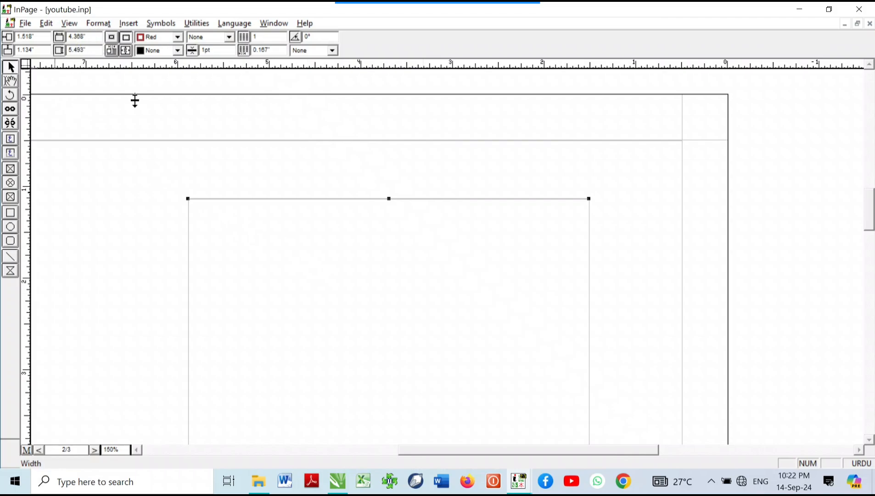
Resize the text box to a width of 4 inches and a height of 7 inches.
{"action": "right_click", "coordinate": [338, 229]}
{"action": "right_click", "coordinate": [448, 215]}
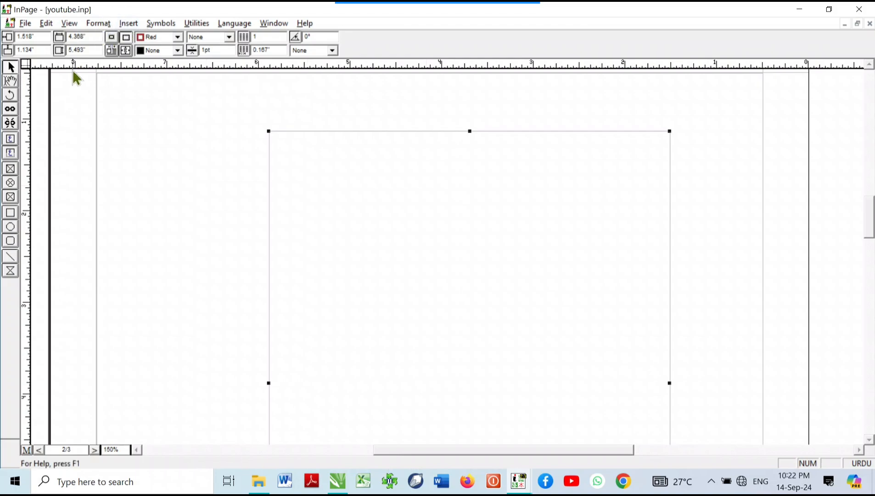
{"action": "left_click_drag", "start_coordinate": [90, 37], "coordinate": [49, 55]}
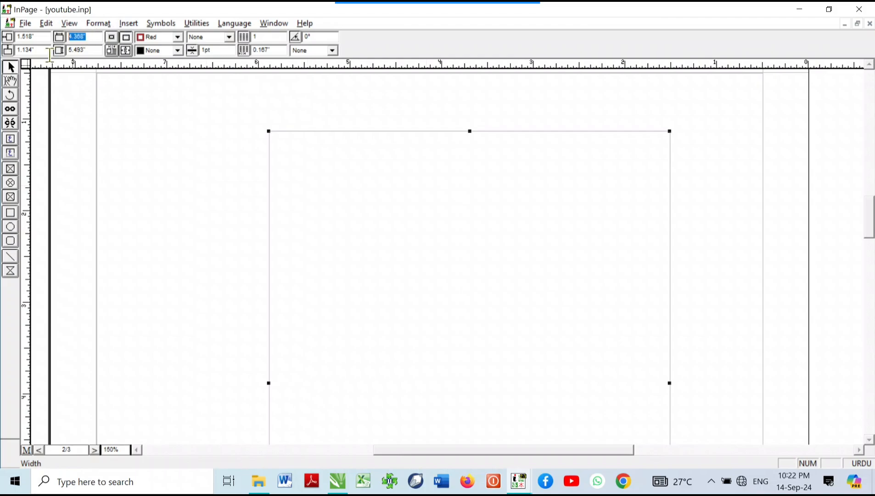
{"action": "right_click", "coordinate": [372, 198]}
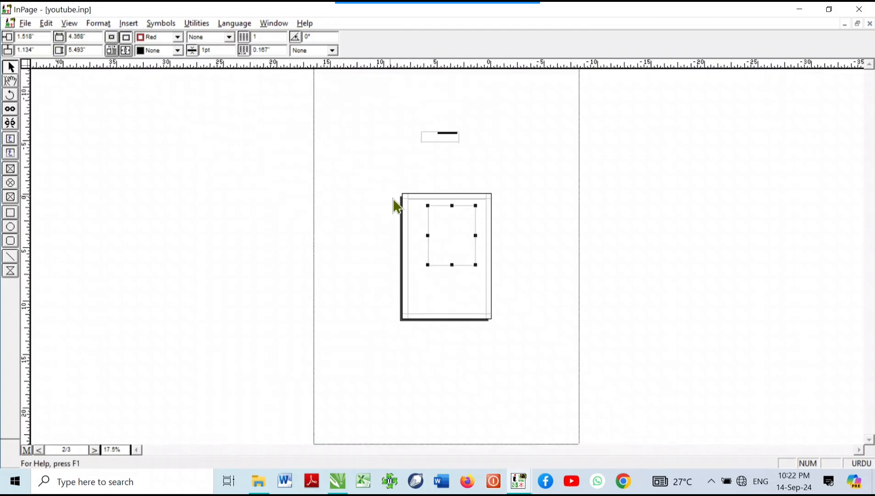
{"action": "double_click", "coordinate": [96, 37]}
{"action": "type", "text": "4"}
{"action": "key", "text": "Tab"}
{"action": "type", "text": "7"}
{"action": "key", "text": "Return"}
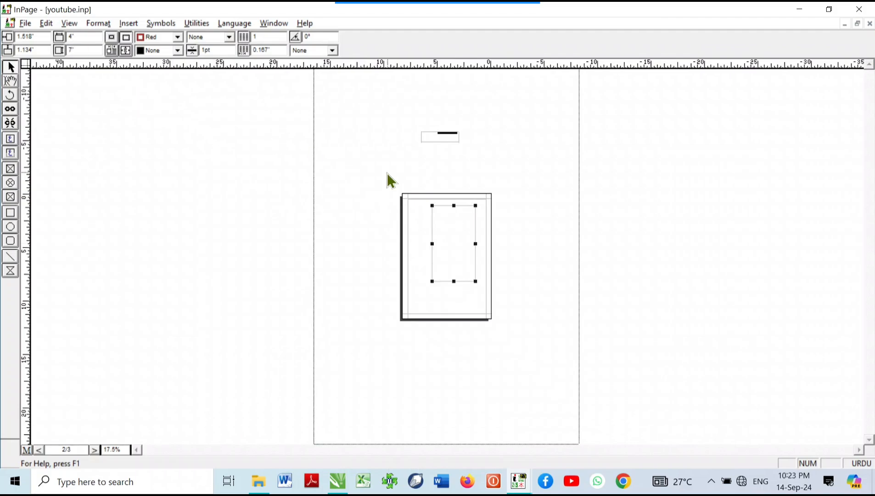
Move the resized text box near the page centre, about 1.93 inches from the right edge and 2.27 inches from the top.
{"action": "right_click", "coordinate": [418, 220]}
{"action": "left_click_drag", "start_coordinate": [572, 238], "coordinate": [375, 254]}
{"action": "key", "text": "F5"}
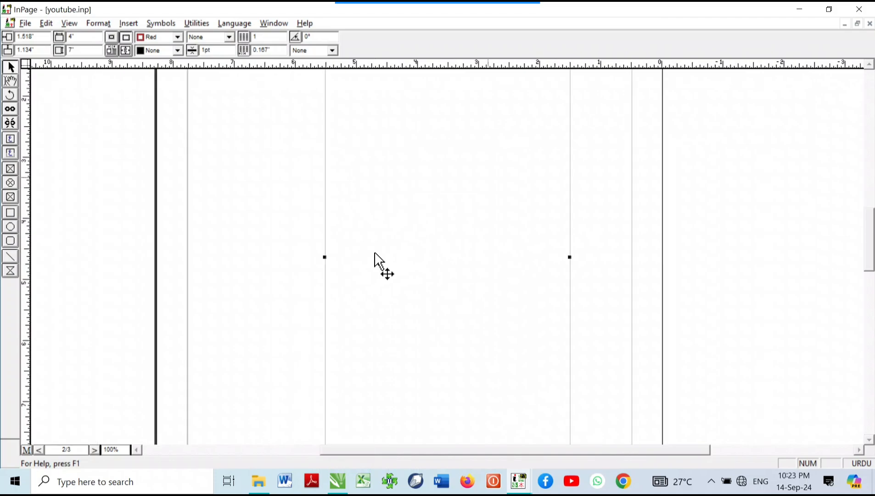
{"action": "right_click", "coordinate": [375, 253]}
{"action": "key", "text": "F6"}
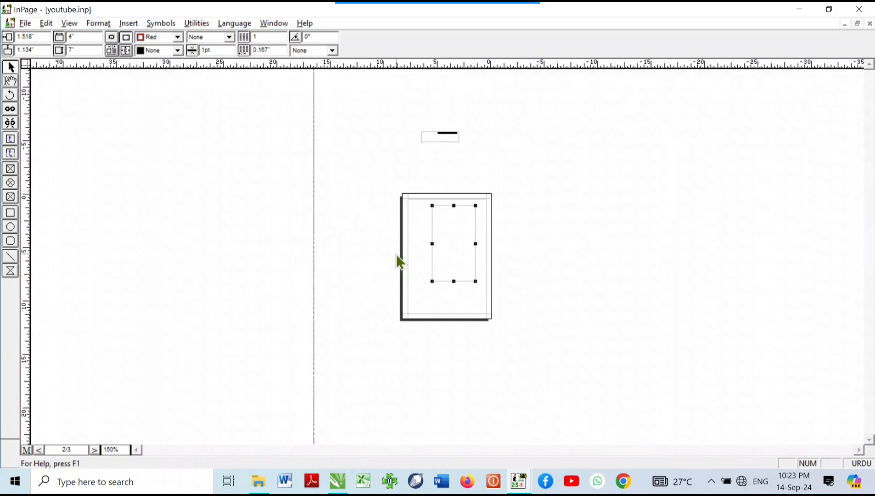
{"action": "left_click_drag", "start_coordinate": [453, 245], "coordinate": [449, 257]}
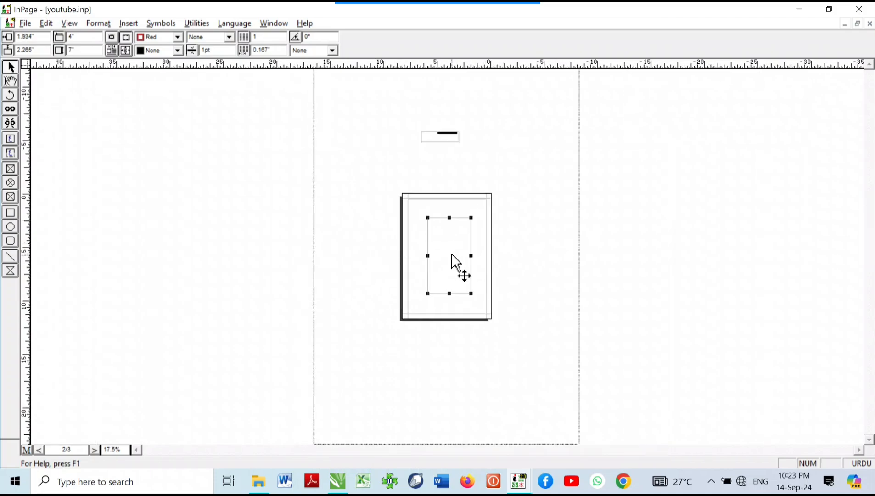
Choose Red as the text box's border colour and set the border thickness to 4 pt.
{"action": "right_click", "coordinate": [452, 236]}
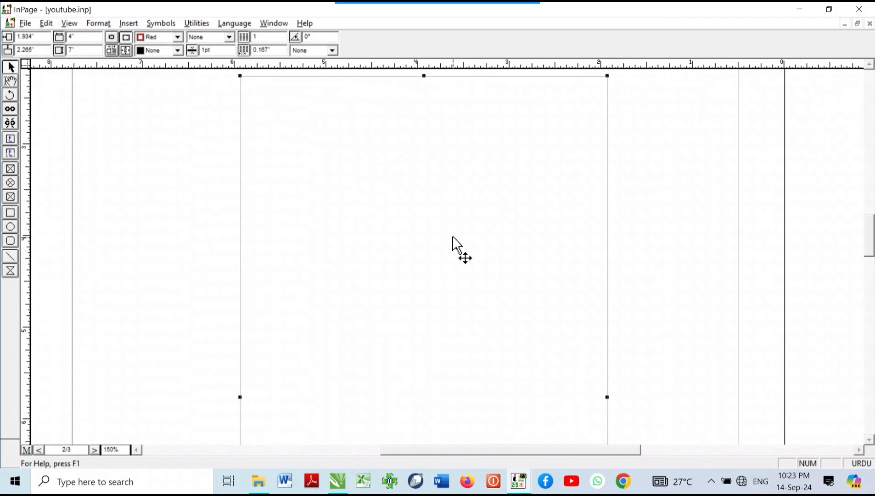
{"action": "right_click", "coordinate": [453, 236]}
{"action": "right_click", "coordinate": [454, 236]}
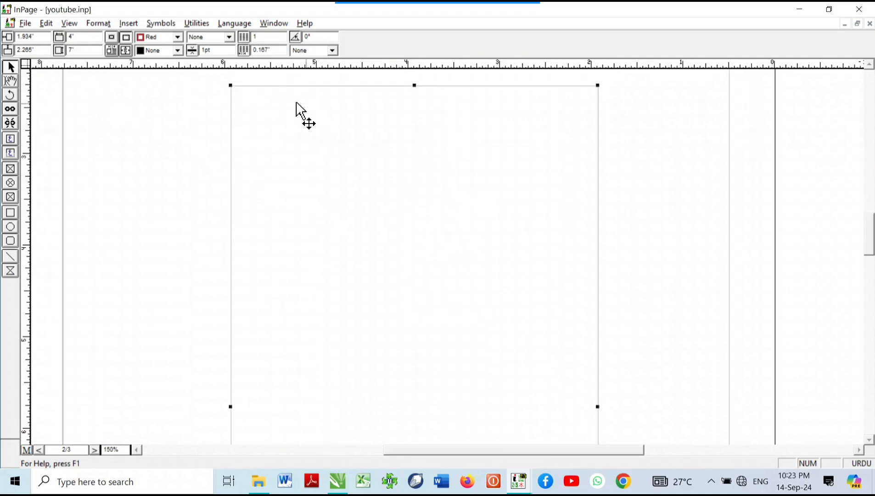
{"action": "left_click", "coordinate": [180, 40]}
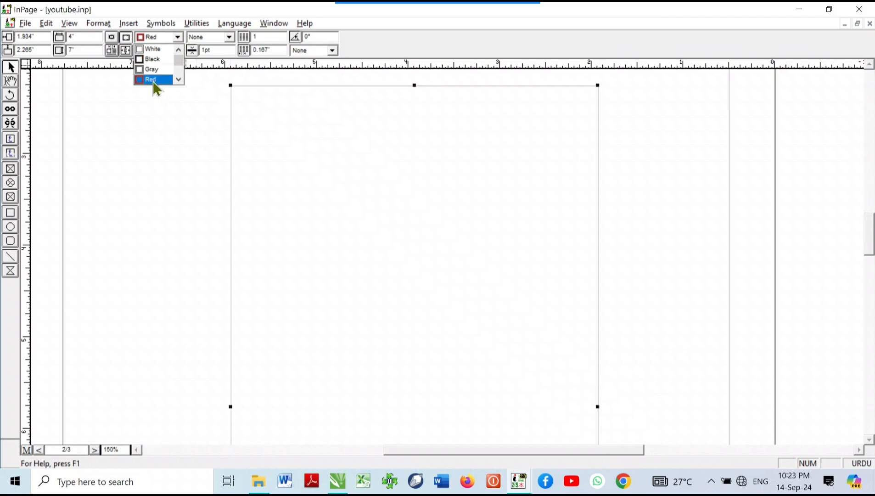
{"action": "left_click", "coordinate": [153, 82]}
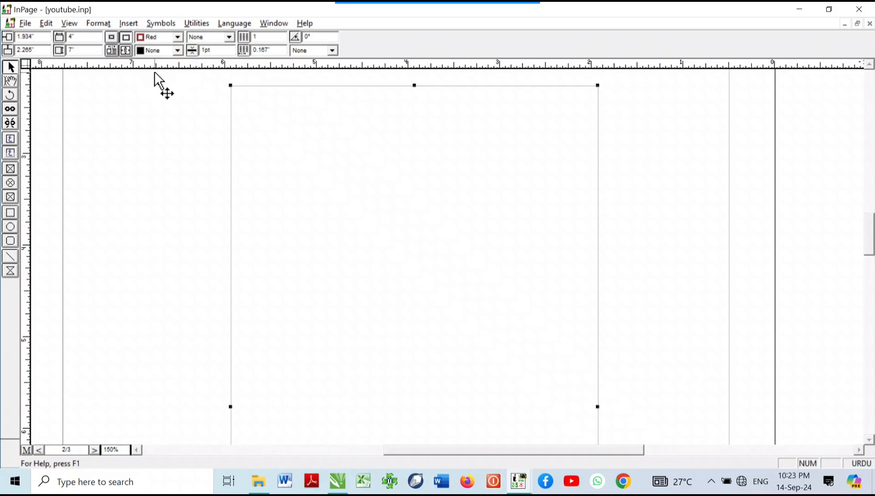
{"action": "double_click", "coordinate": [213, 49]}
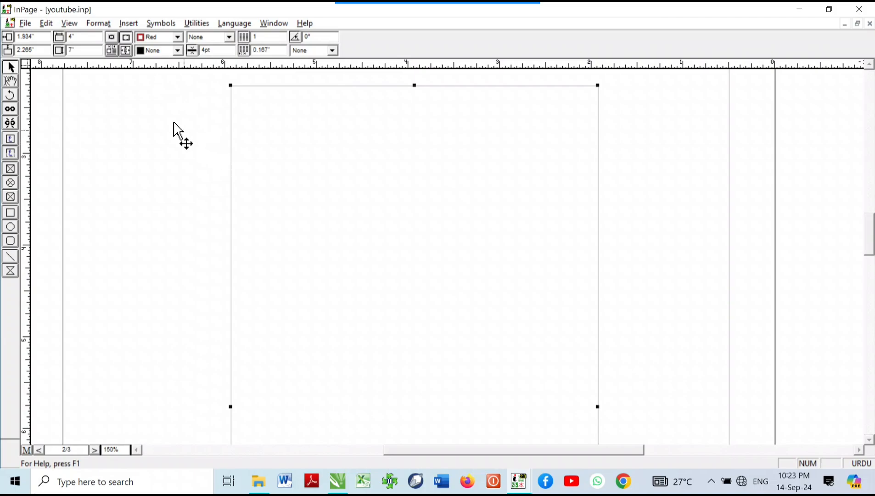
{"action": "left_click", "coordinate": [169, 49]}
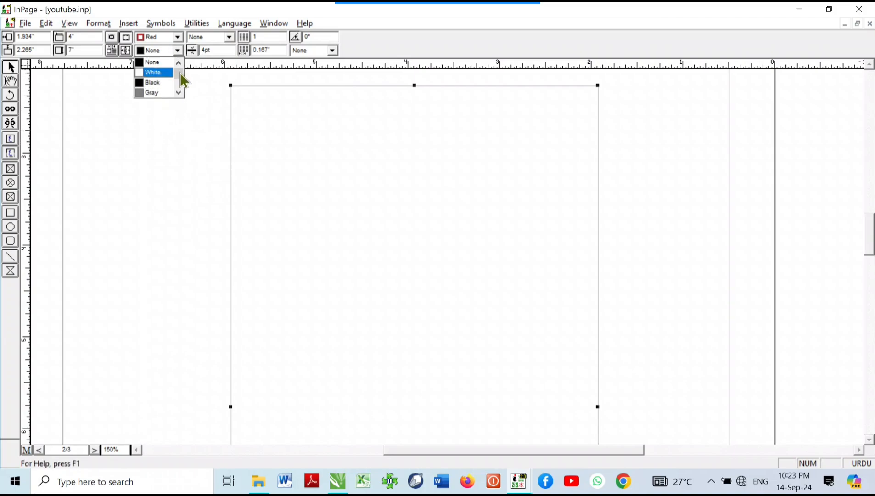
{"action": "left_click_drag", "start_coordinate": [180, 72], "coordinate": [181, 69]}
{"action": "left_click", "coordinate": [220, 42]}
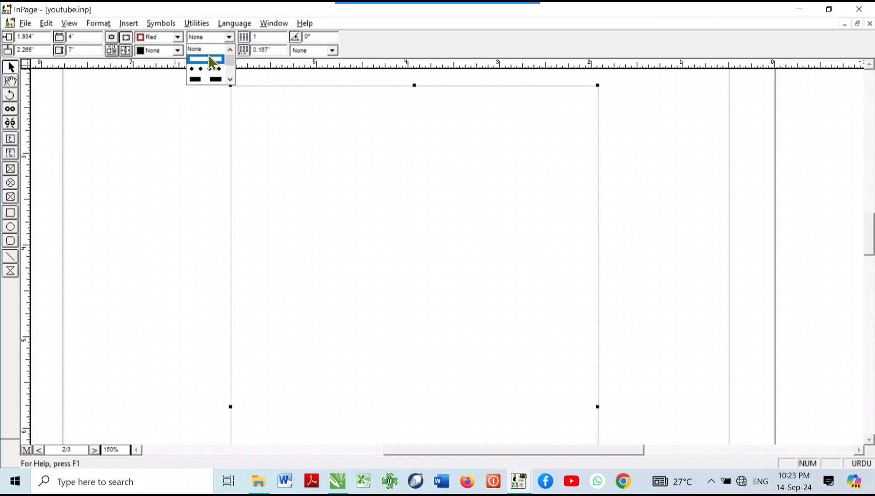
{"action": "left_click", "coordinate": [230, 80]}
{"action": "left_click", "coordinate": [230, 80]}
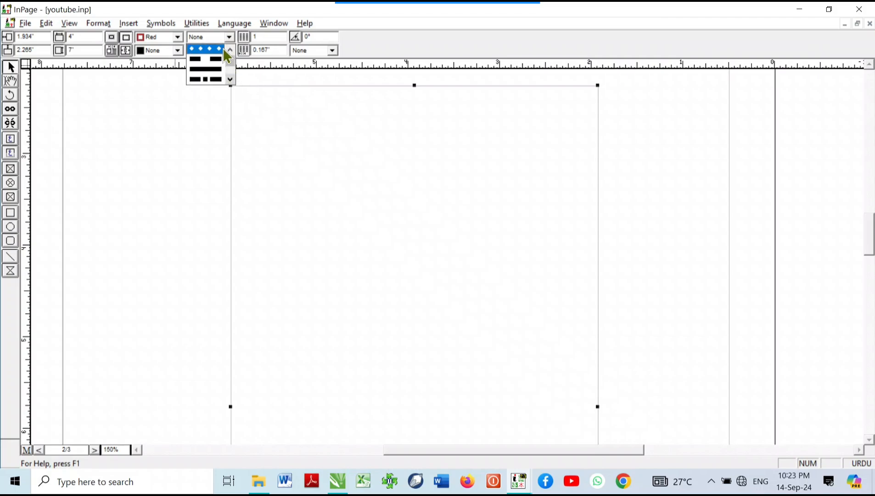
{"action": "left_click", "coordinate": [189, 127]}
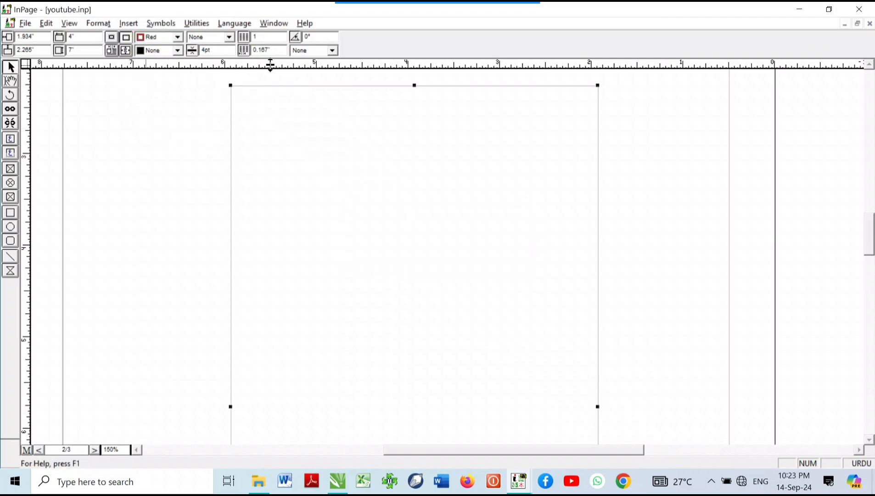
Try Black and Red as the text box's fill colour, ending with Yellow.
{"action": "left_click", "coordinate": [174, 50]}
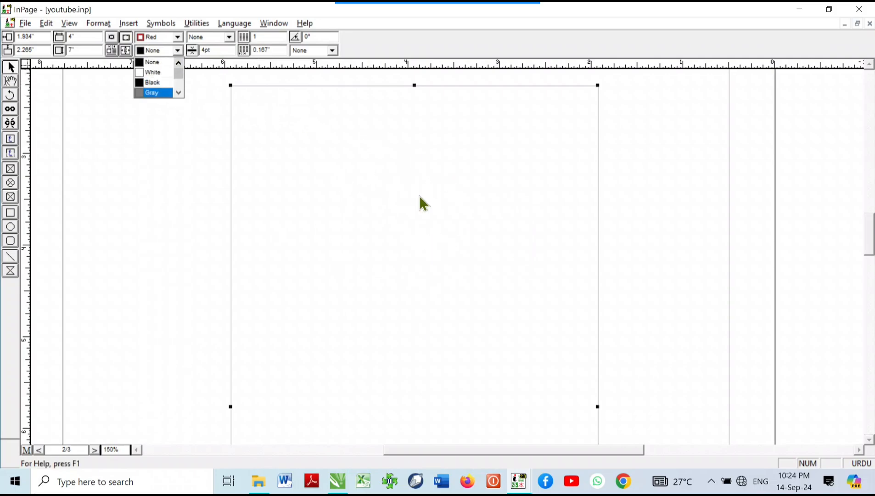
{"action": "left_click", "coordinate": [157, 82]}
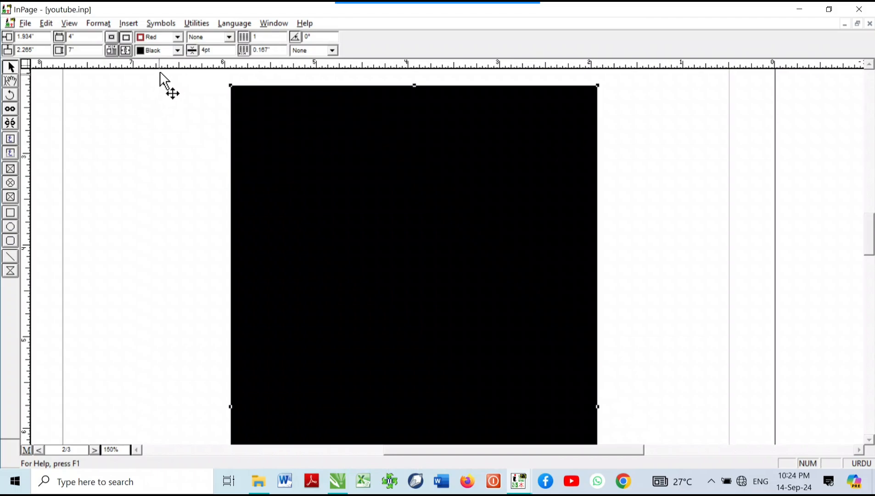
{"action": "left_click", "coordinate": [174, 51]}
{"action": "left_click", "coordinate": [156, 88]}
{"action": "left_click", "coordinate": [177, 50]}
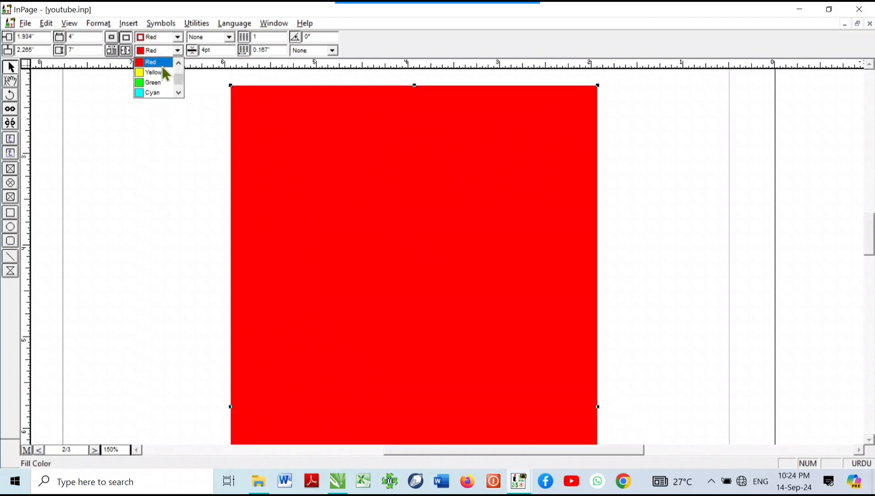
{"action": "left_click", "coordinate": [155, 91]}
{"action": "right_click", "coordinate": [335, 119]}
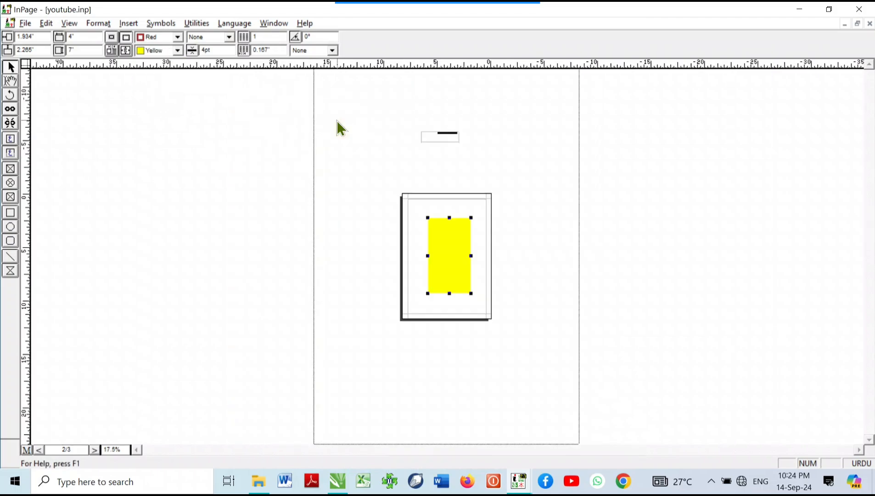
{"action": "right_click", "coordinate": [464, 219]}
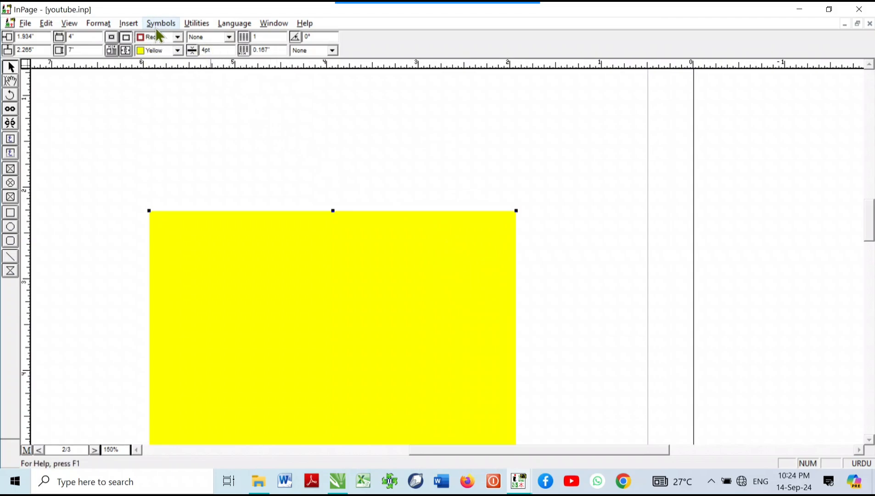
Give the text box a solid line border pattern.
{"action": "left_click", "coordinate": [225, 37]}
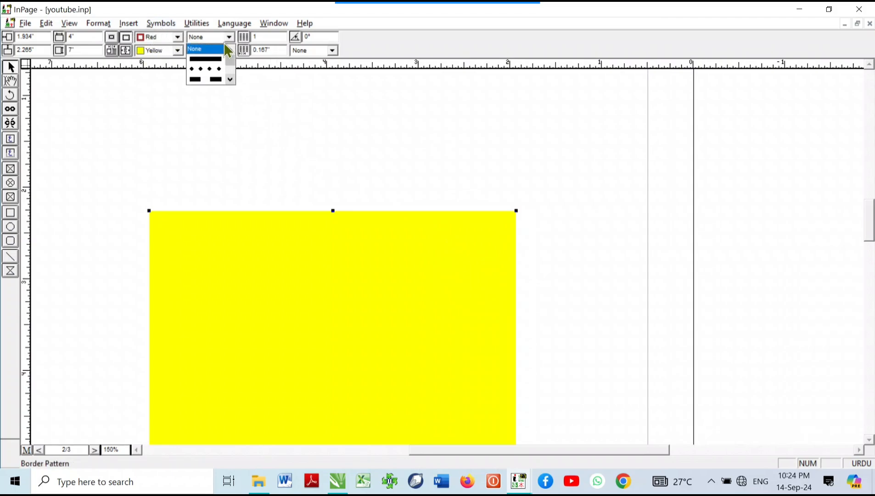
{"action": "left_click", "coordinate": [205, 59]}
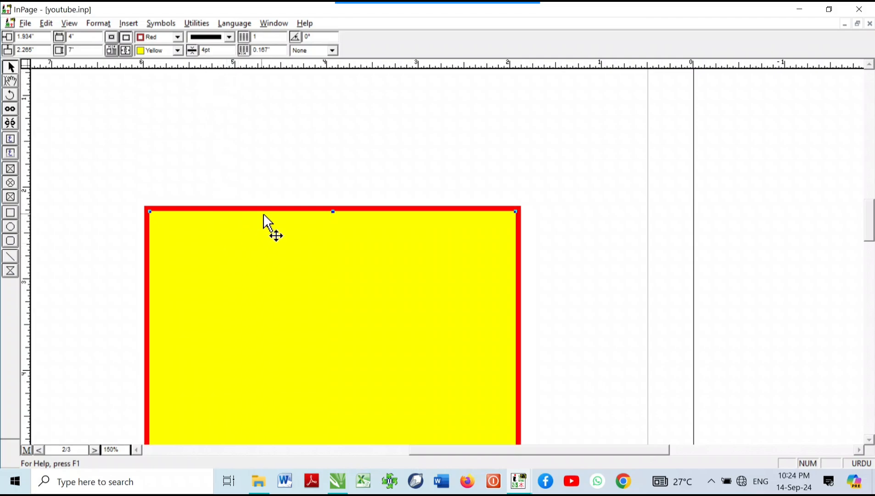
{"action": "scroll", "coordinate": [271, 219], "scroll_direction": "up", "scroll_amount": 1}
{"action": "left_click_drag", "start_coordinate": [273, 219], "coordinate": [445, 189]}
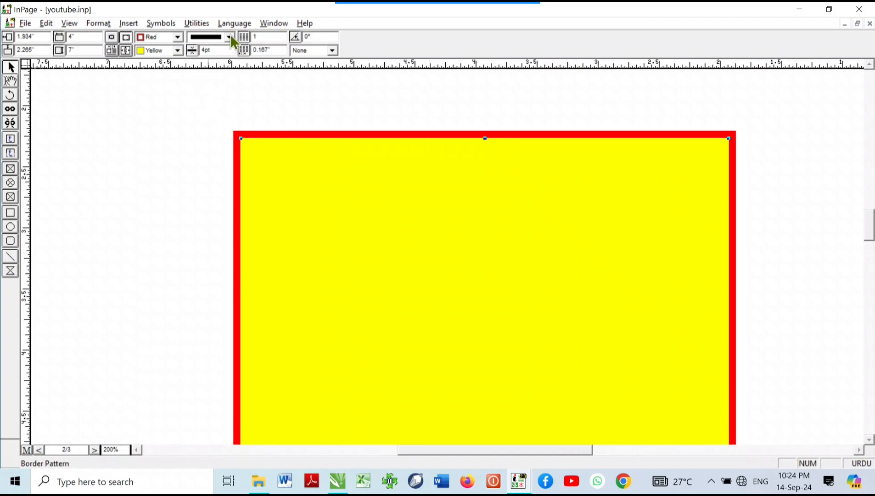
{"action": "right_click", "coordinate": [324, 179]}
{"action": "right_click", "coordinate": [436, 243]}
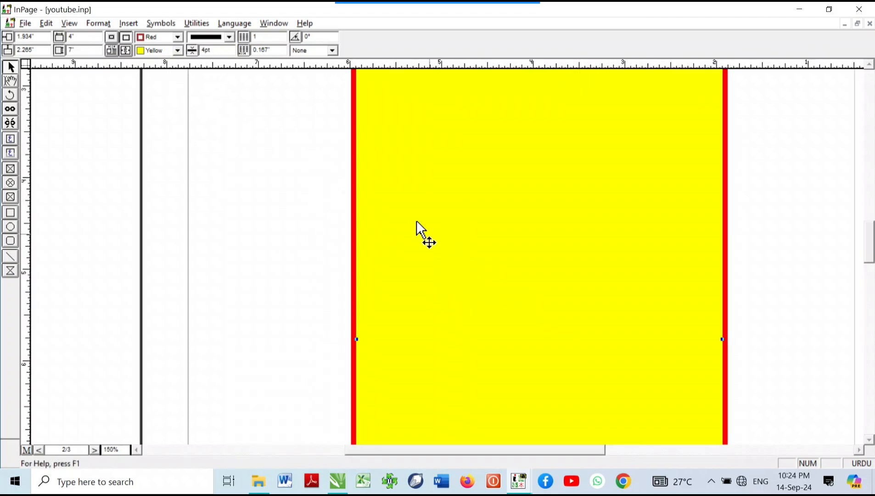
Remove the text box's fill by setting its fill colour to None.
{"action": "left_click", "coordinate": [176, 51]}
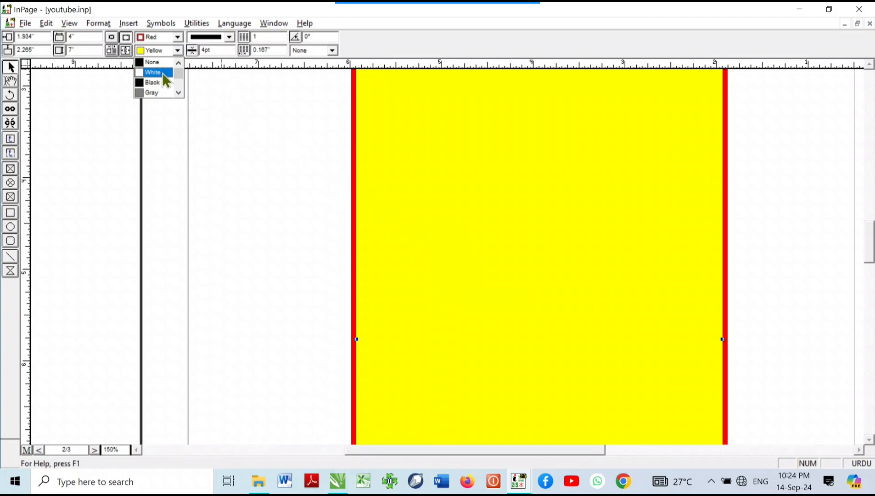
{"action": "left_click", "coordinate": [163, 63]}
{"action": "right_click", "coordinate": [385, 177]}
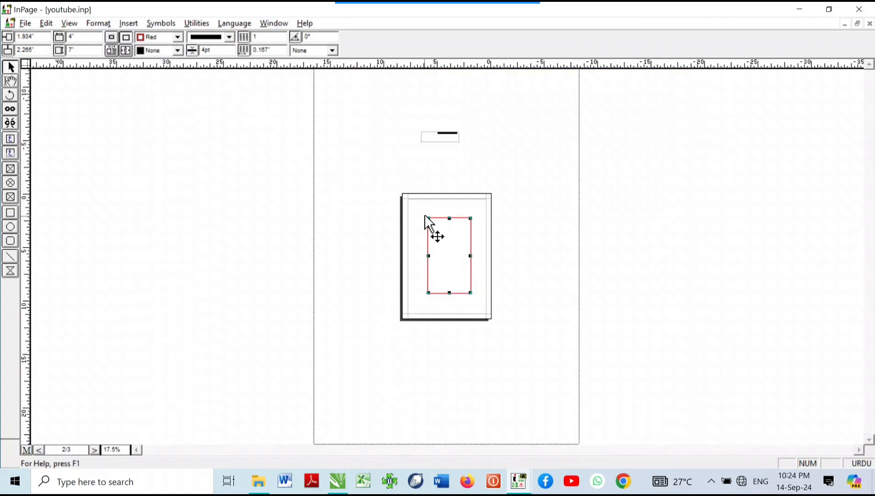
{"action": "right_click", "coordinate": [443, 234]}
{"action": "left_click_drag", "start_coordinate": [463, 243], "coordinate": [375, 196]}
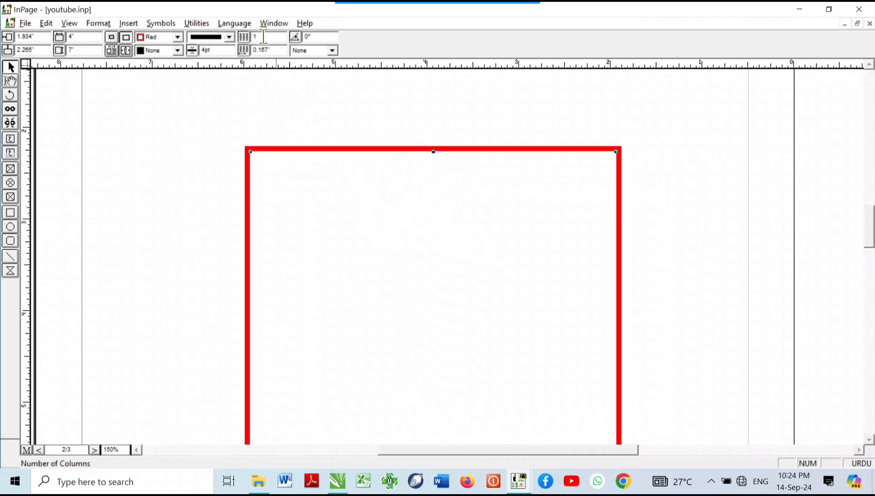
Divide the text box into 2 columns.
{"action": "left_click", "coordinate": [256, 37]}
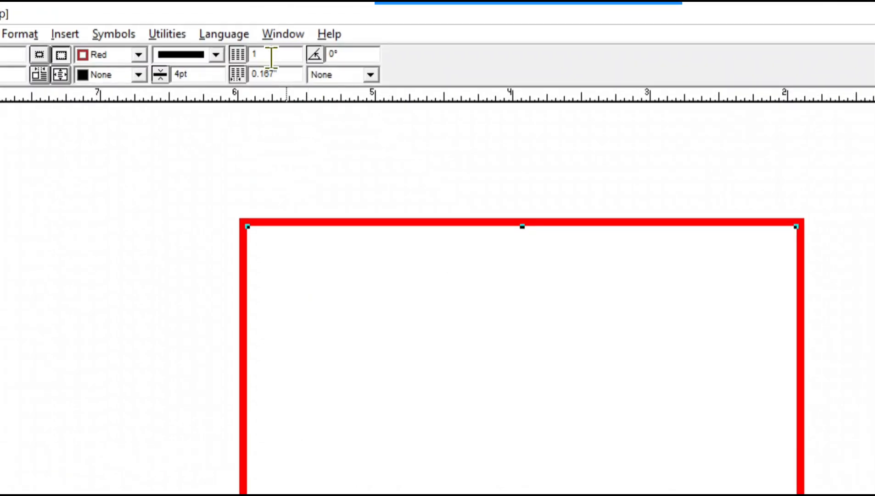
{"action": "double_click", "coordinate": [274, 57]}
{"action": "type", "text": "2"}
{"action": "key", "text": "Return"}
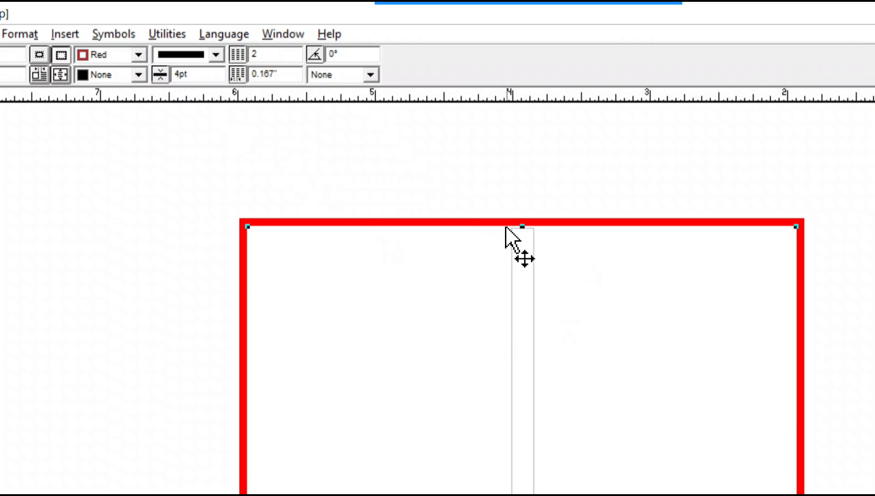
{"action": "left_click_drag", "start_coordinate": [584, 322], "coordinate": [595, 249], "text": "ctrl"}
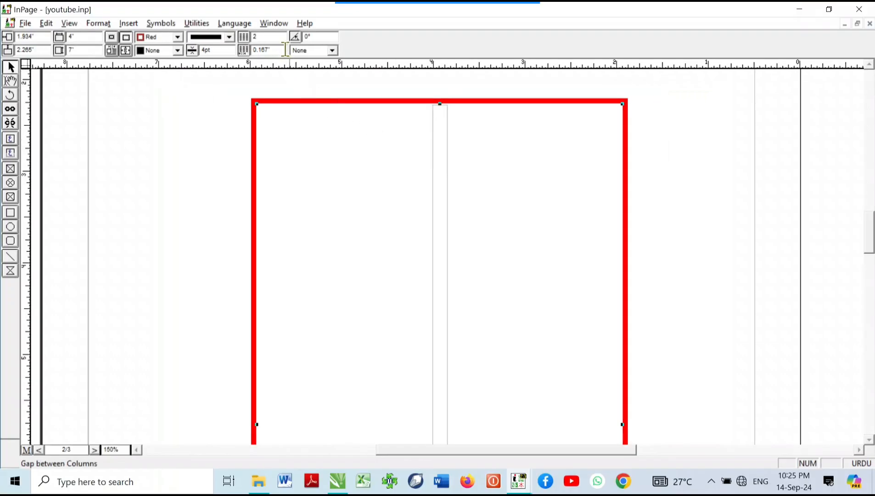
Set the gap between the text box's columns to 0.5 inches.
{"action": "left_click_drag", "start_coordinate": [260, 51], "coordinate": [139, 79]}
{"action": "type", "text": "0.5"}
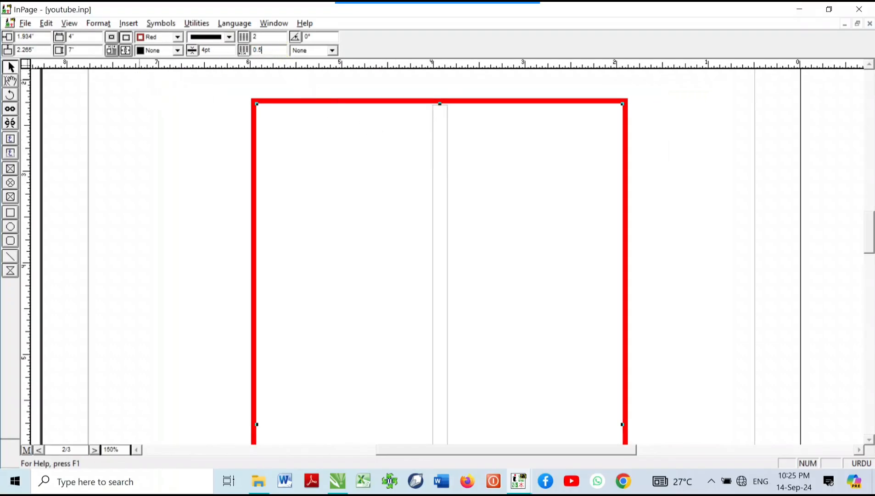
{"action": "key", "text": "Return"}
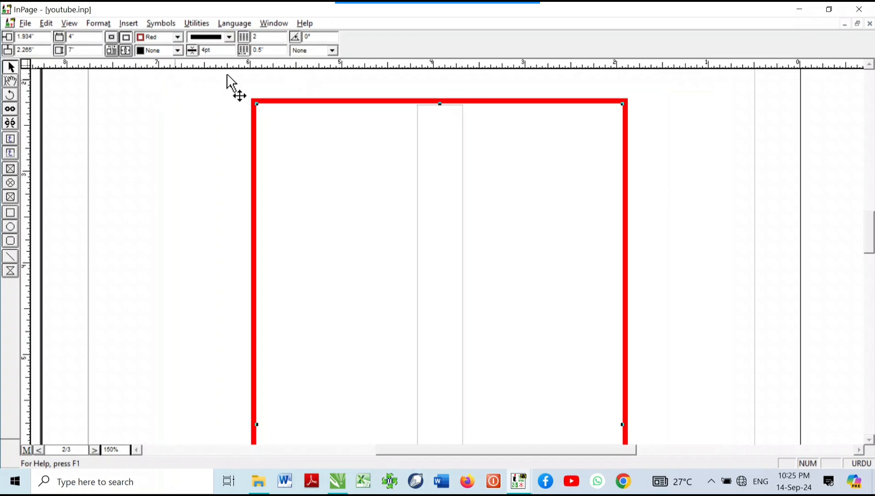
Reset the gap between the text box's columns to 0.167 inches.
{"action": "double_click", "coordinate": [264, 50]}
{"action": "key", "text": "Return"}
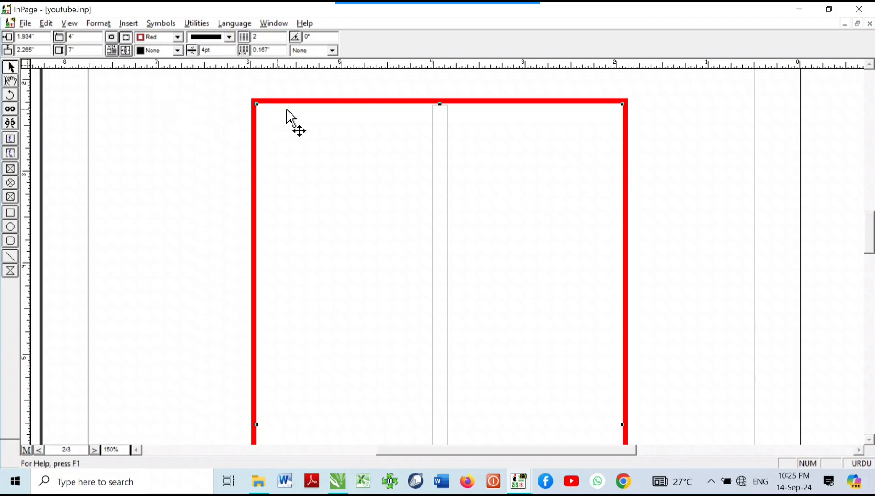
{"action": "right_click", "coordinate": [495, 163]}
{"action": "right_click", "coordinate": [485, 162]}
{"action": "right_click", "coordinate": [494, 239]}
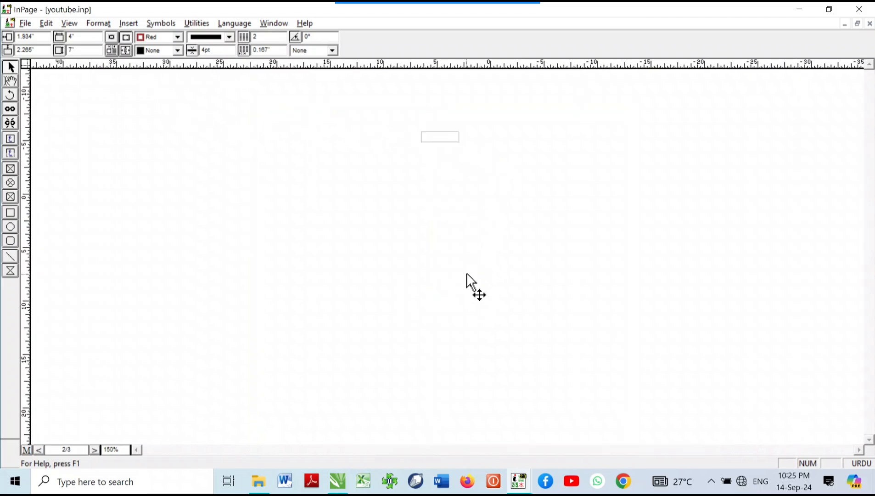
{"action": "right_click", "coordinate": [461, 248]}
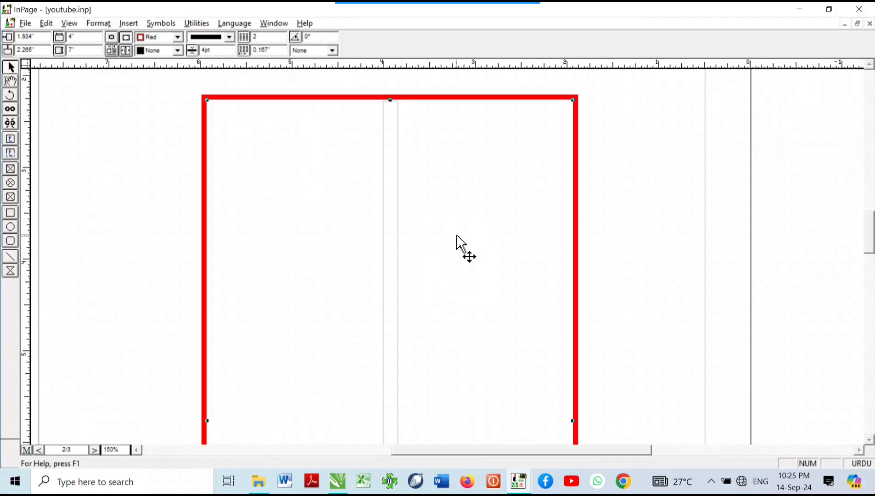
Enter the Urdu sentence "چنانچہ حدیث پاک میں آیا ہے اسی بخاری شریف میں آپ نے پڑھ لیا ہوگا۔" in the text box's first column.
{"action": "left_click", "coordinate": [10, 82]}
{"action": "left_click", "coordinate": [422, 136]}
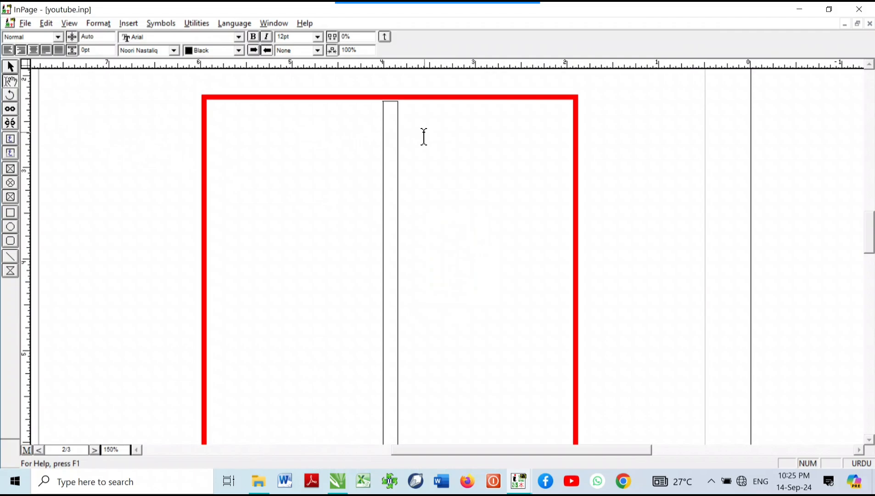
{"action": "type", "text": "چنانچہ حدیث پاک"}
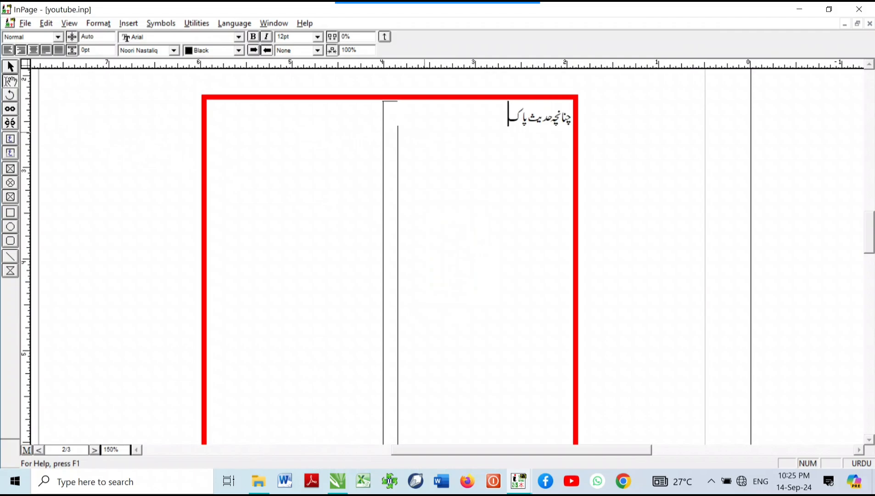
{"action": "type", "text": " میں آیا ہے اسی"}
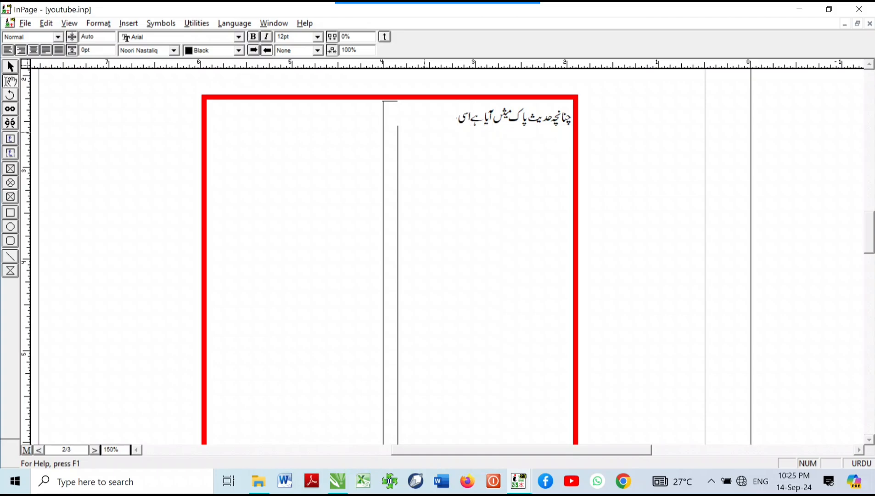
{"action": "type", "text": " بخاری شریق"}
{"action": "key", "text": "BackSpace"}
{"action": "type", "text": "ف میں"}
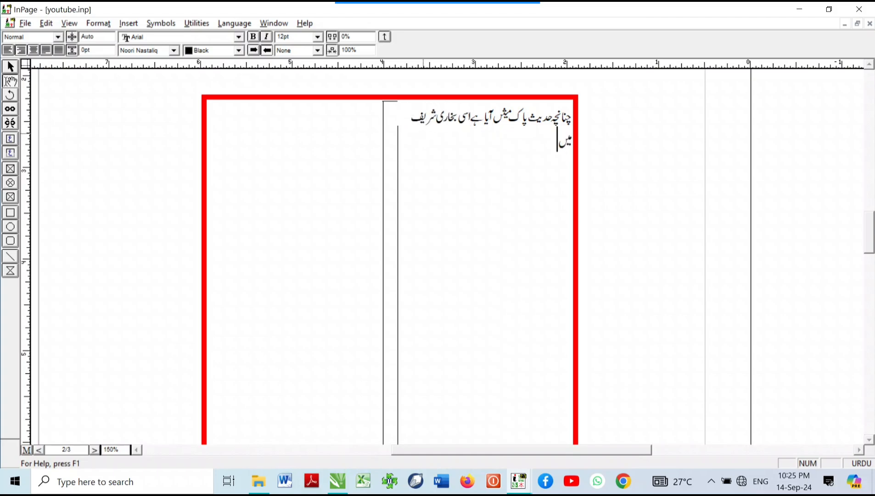
{"action": "type", "text": " آپ نے پڑھ لی"}
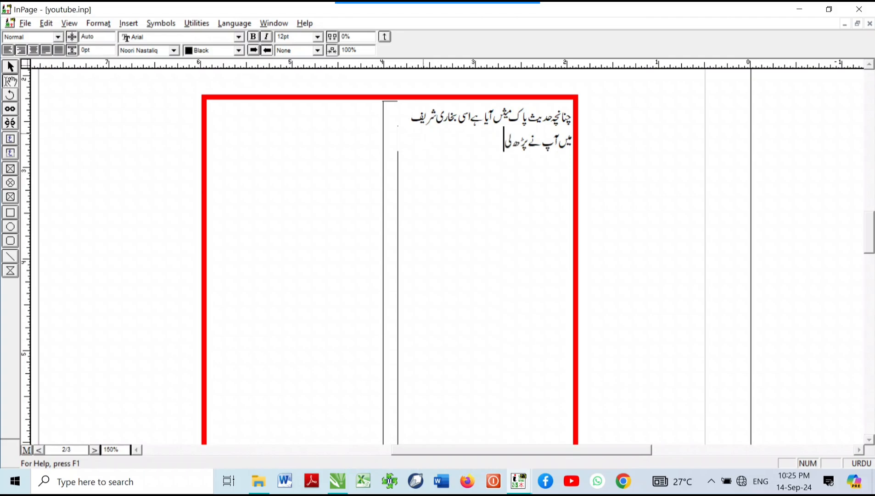
{"action": "type", "text": "ا ہو"}
{"action": "type", "text": "آ"}
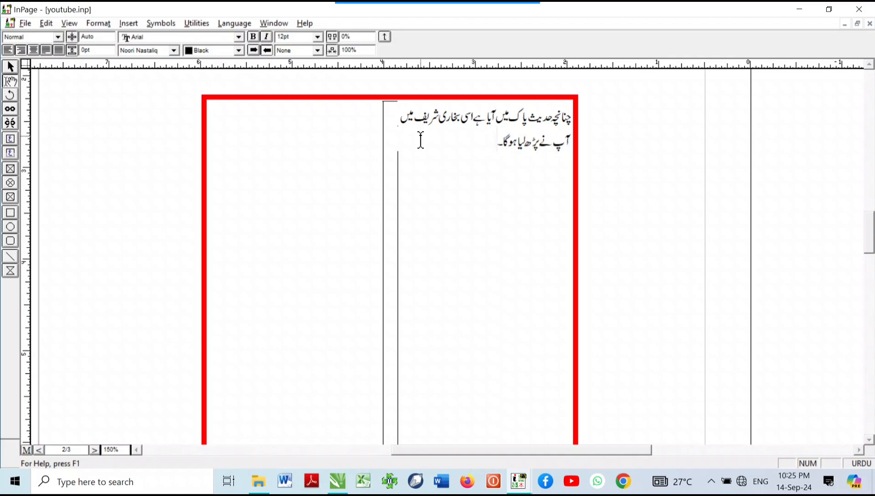
Paste copies of the Urdu sentence repeatedly until the text fills the first column and flows well into the second.
{"action": "key", "text": "ctrl+v"}
{"action": "key", "text": "ctrl+v"}
{"action": "key", "text": "ctrl+v"}
{"action": "key", "text": "ctrl+v"}
{"action": "key", "text": "ctrl+v"}
{"action": "key", "text": "ctrl+v"}
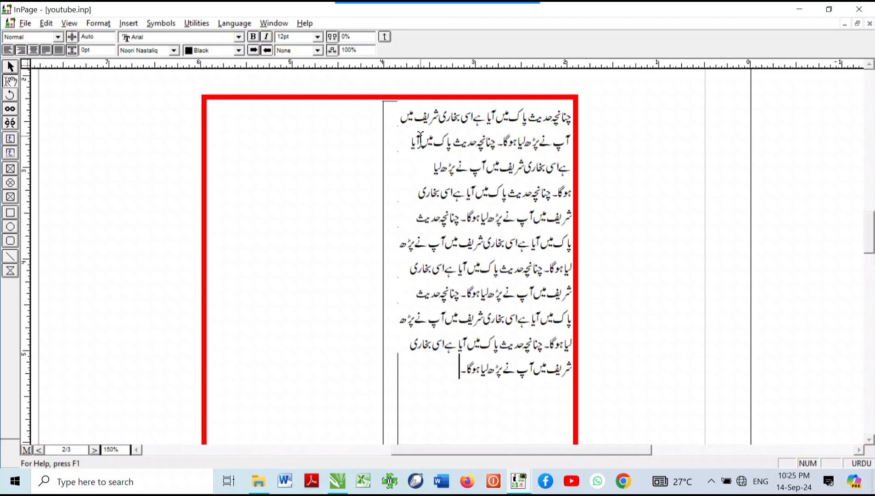
{"action": "key", "text": "ctrl+v"}
{"action": "key", "text": "ctrl+v"}
{"action": "key", "text": "ctrl+v"}
{"action": "key", "text": "ctrl+v"}
{"action": "key", "text": "ctrl+v"}
{"action": "key", "text": "ctrl+v"}
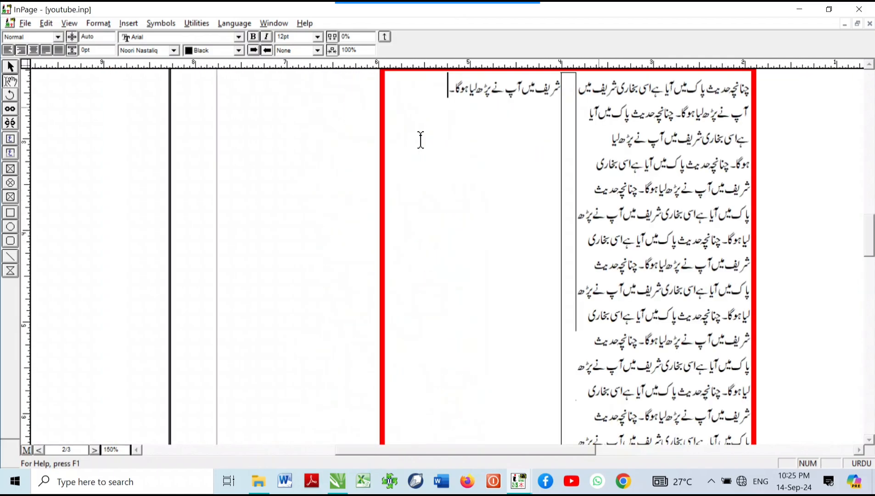
{"action": "key", "text": "ctrl+v"}
{"action": "key", "text": "ctrl+v"}
{"action": "key", "text": "ctrl+v"}
{"action": "key", "text": "ctrl+v"}
{"action": "key", "text": "ctrl+v"}
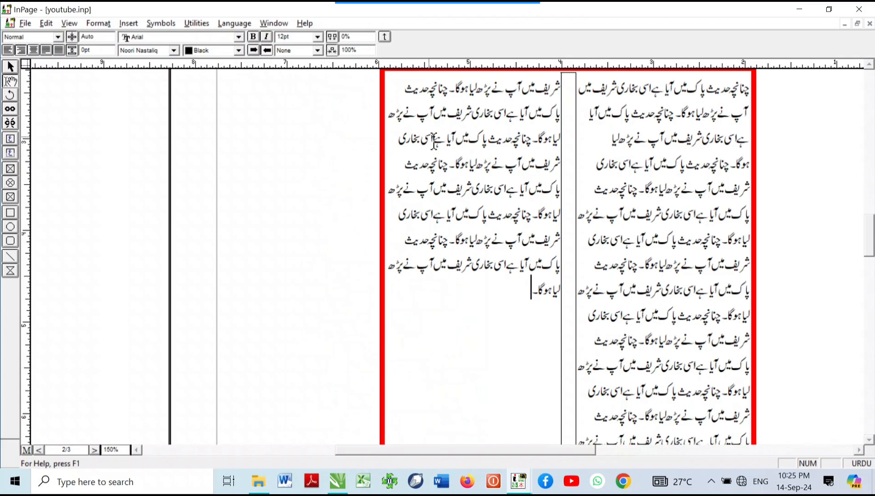
{"action": "key", "text": "ctrl+v"}
{"action": "key", "text": "ctrl+v"}
{"action": "key", "text": "ctrl+v"}
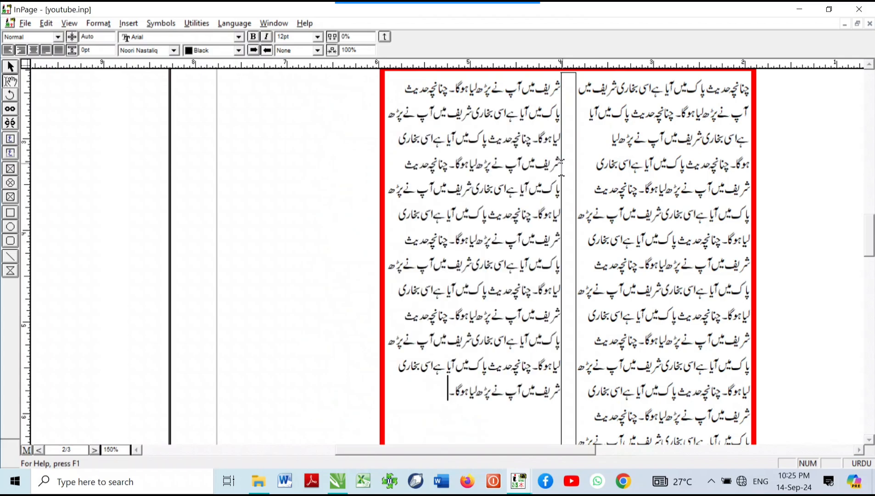
{"action": "key", "text": "F5"}
{"action": "right_click", "coordinate": [463, 230]}
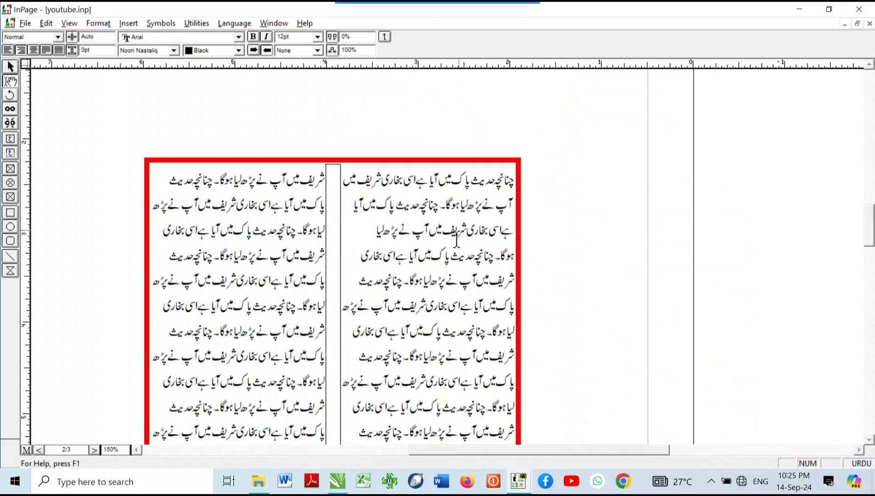
Justify the Urdu text across both columns of the text box.
{"action": "right_click", "coordinate": [382, 258]}
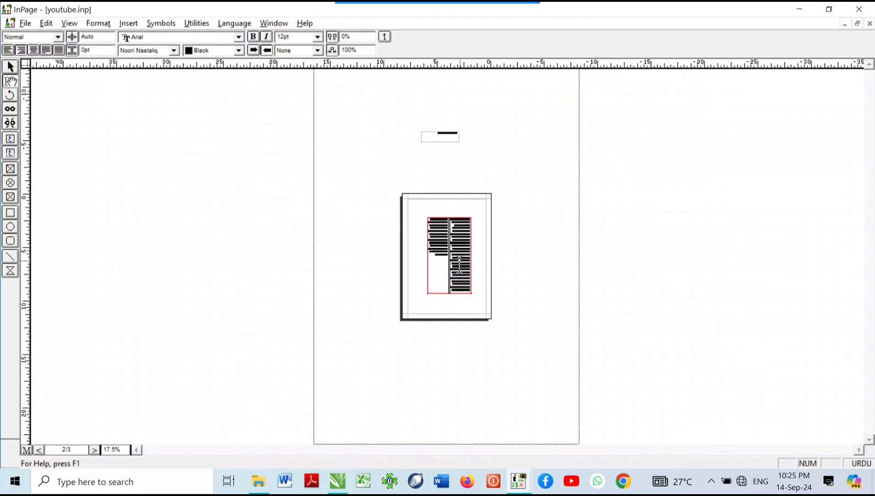
{"action": "right_click", "coordinate": [459, 265]}
{"action": "scroll", "coordinate": [467, 215], "scroll_direction": "up", "scroll_amount": 5}
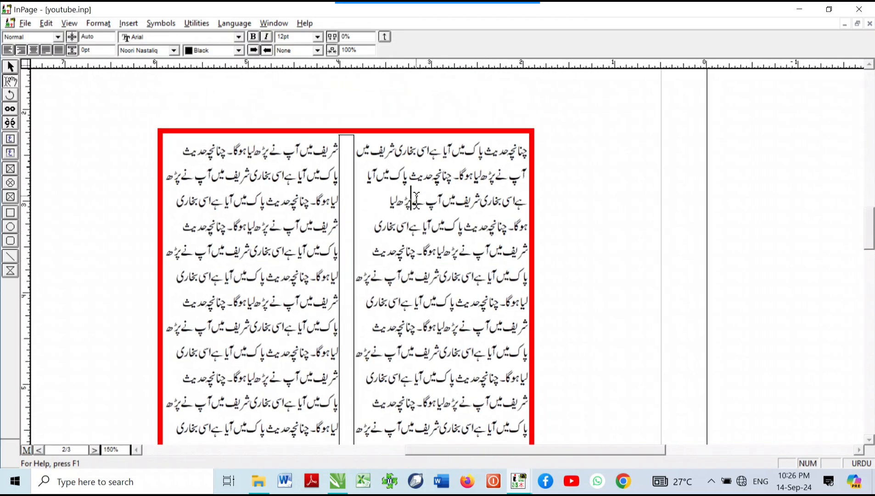
{"action": "left_click", "coordinate": [46, 51]}
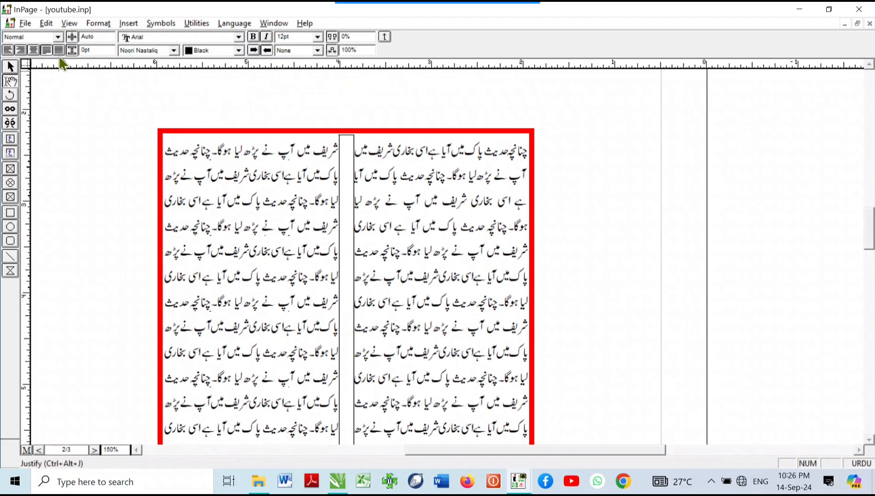
{"action": "right_click", "coordinate": [447, 183]}
{"action": "right_click", "coordinate": [468, 245]}
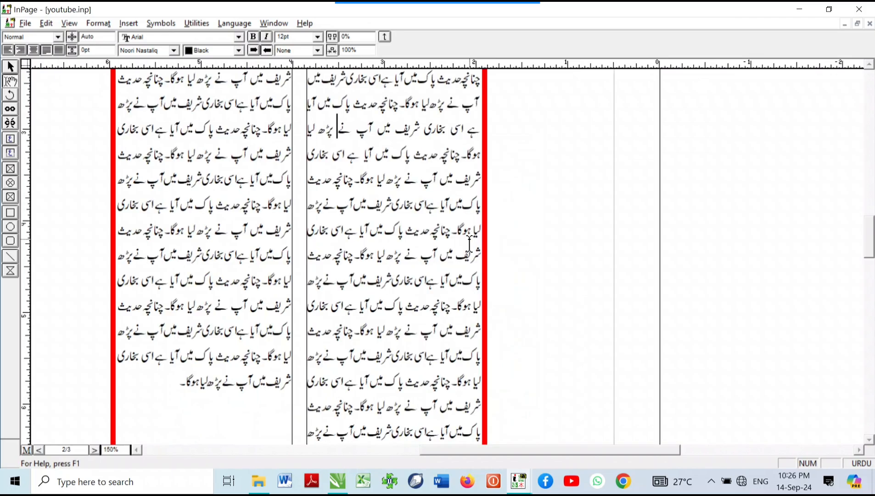
{"action": "scroll", "coordinate": [404, 271], "scroll_direction": "up", "scroll_amount": 3}
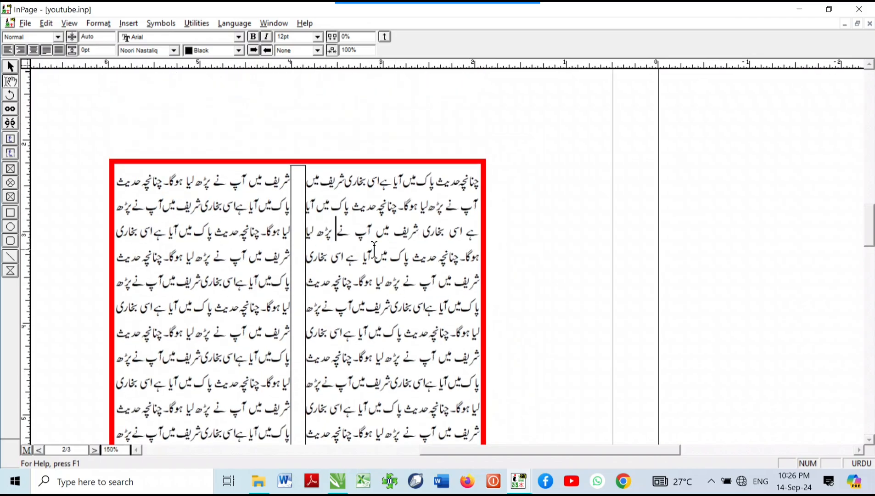
Select the two-column text box as an object and set its rotation angle to 45 degrees.
{"action": "left_click", "coordinate": [10, 67]}
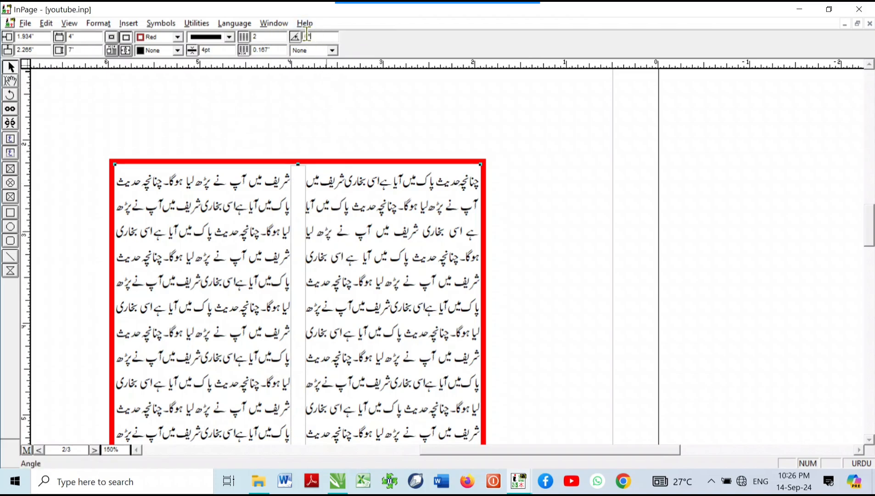
{"action": "type", "text": "45"}
{"action": "key", "text": "Return"}
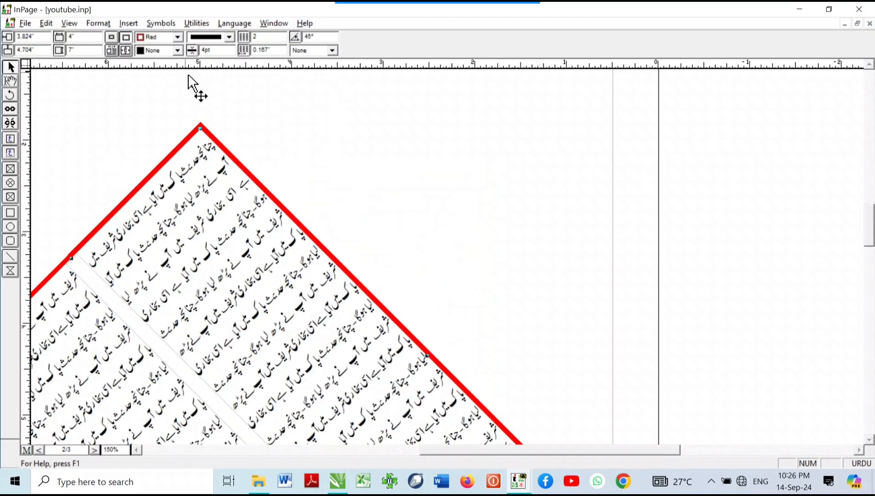
{"action": "right_click", "coordinate": [434, 230]}
{"action": "right_click", "coordinate": [441, 246]}
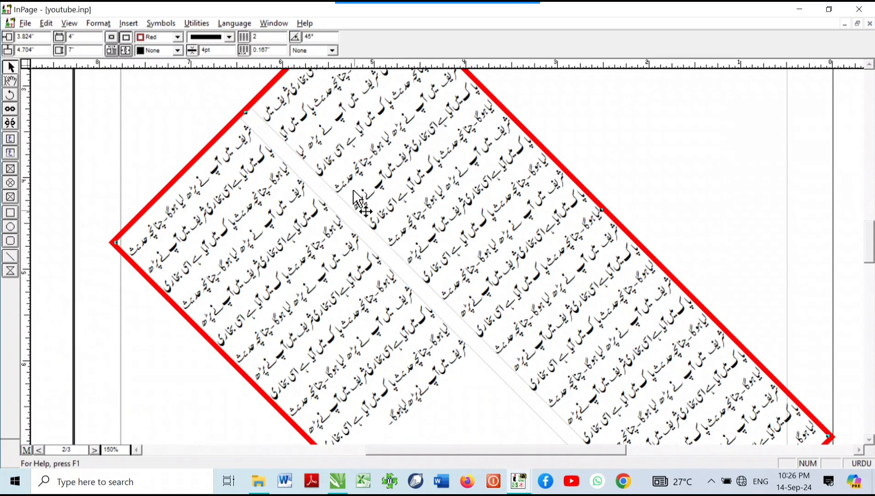
Set the text box's rotation angle to 90 degrees.
{"action": "double_click", "coordinate": [312, 37]}
{"action": "type", "text": "90"}
{"action": "key", "text": "Return"}
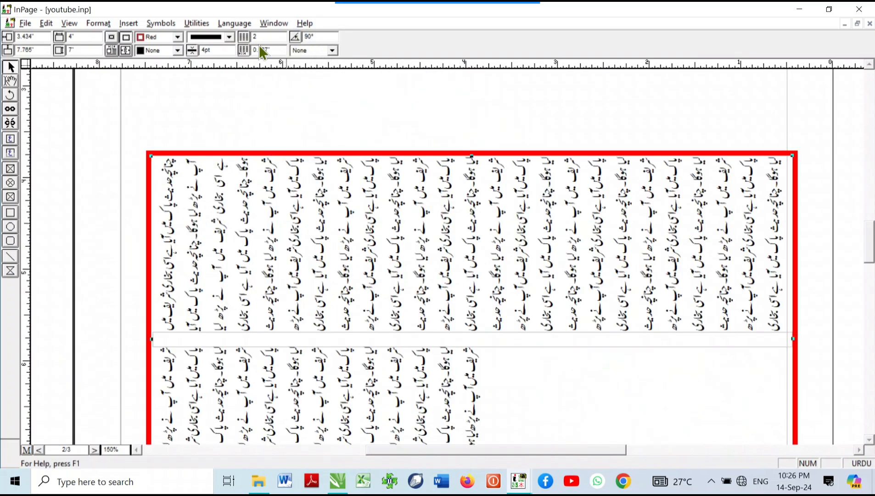
Set the text box's rotation angle to 180 degrees.
{"action": "double_click", "coordinate": [312, 36]}
{"action": "type", "text": "180"}
{"action": "key", "text": "Return"}
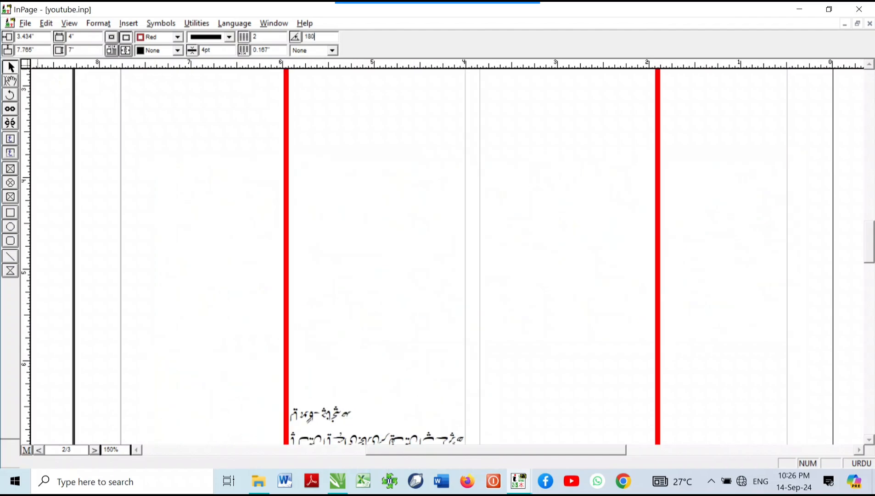
{"action": "right_click", "coordinate": [349, 260]}
{"action": "right_click", "coordinate": [448, 219]}
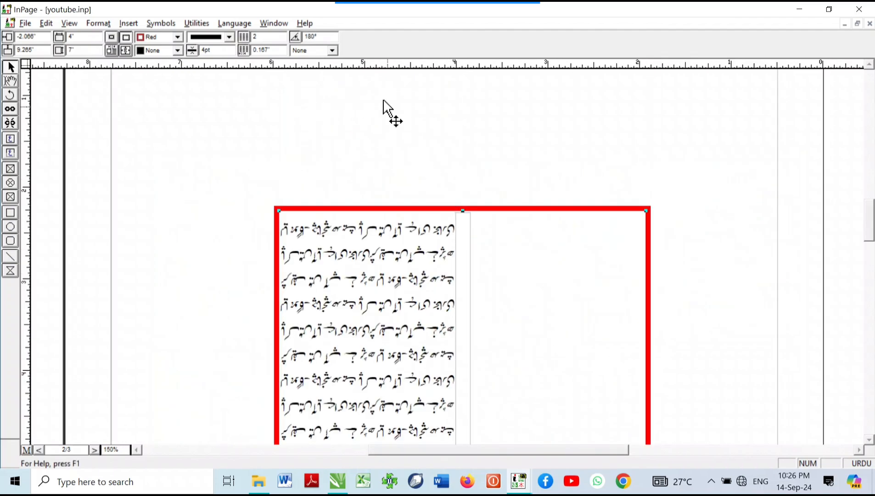
Set the text box's rotation angle to 360 degrees to bring it back upright.
{"action": "double_click", "coordinate": [311, 37]}
{"action": "type", "text": "60"}
{"action": "key", "text": "Return"}
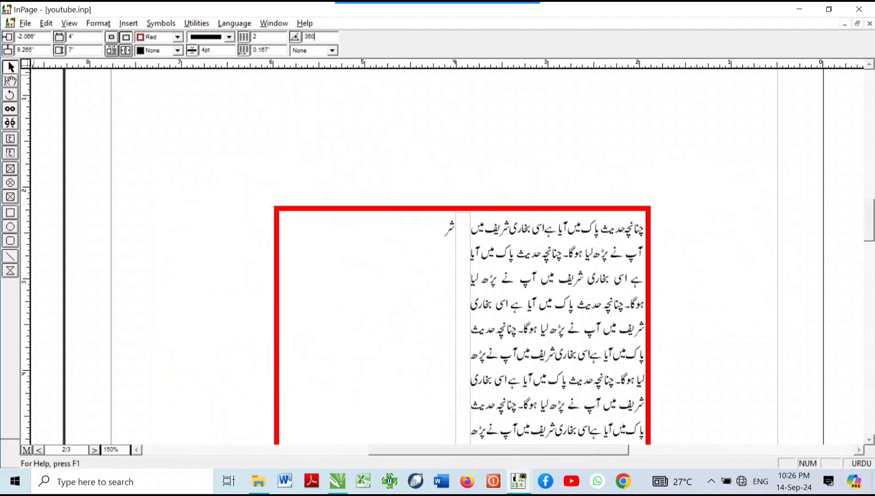
Draw a horizontal line about 4.46 inches long above the text box and set its thickness to 4 pt.
{"action": "key", "text": "F5"}
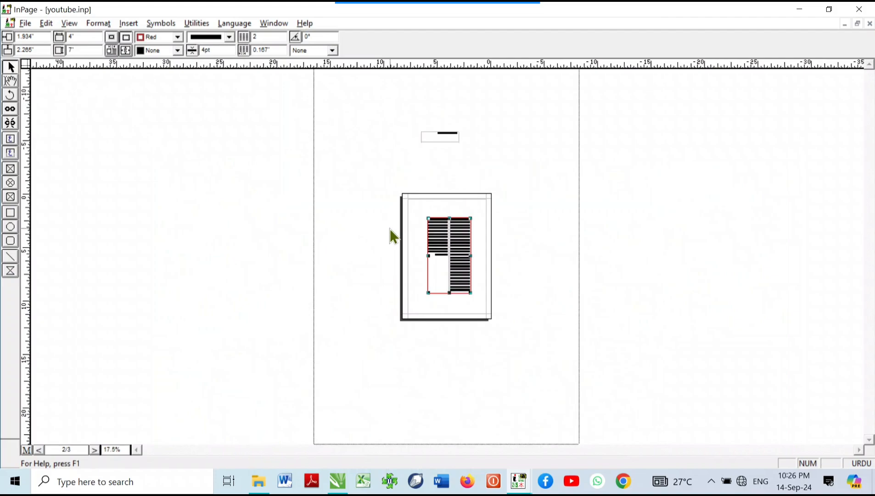
{"action": "key", "text": "F5"}
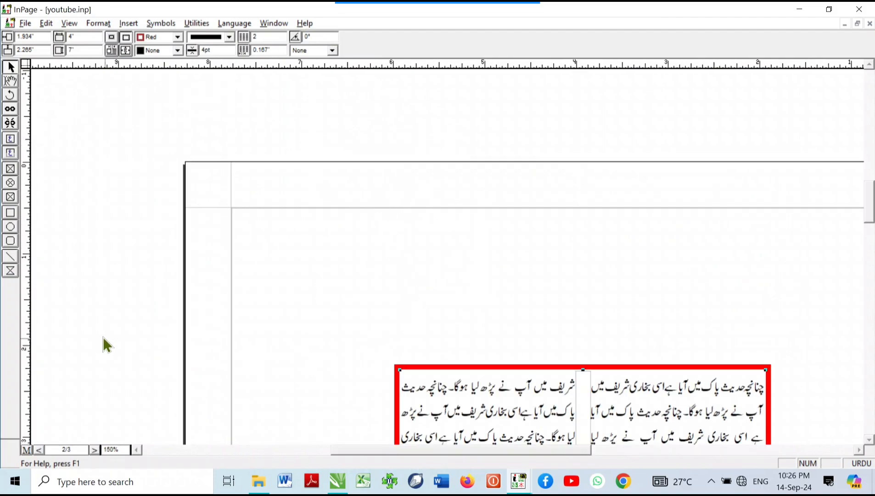
{"action": "left_click", "coordinate": [11, 257]}
{"action": "left_click_drag", "start_coordinate": [340, 283], "coordinate": [751, 320]}
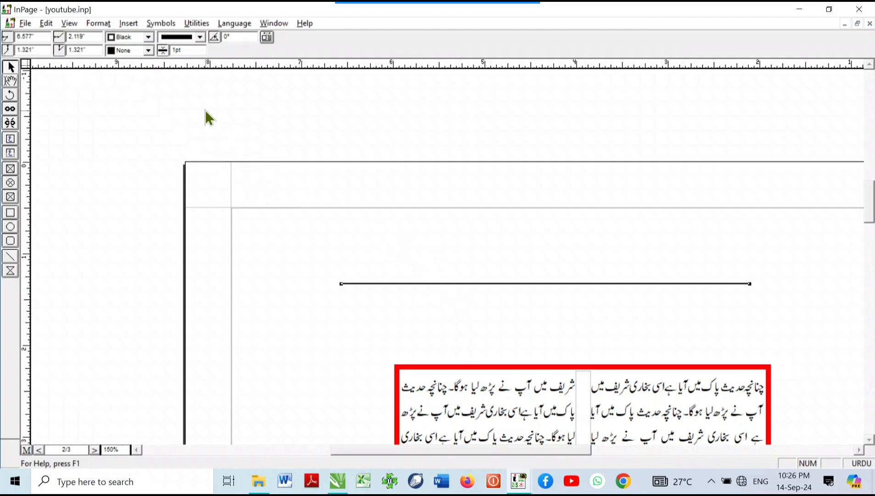
{"action": "double_click", "coordinate": [191, 46]}
{"action": "type", "text": "4"}
{"action": "key", "text": "Return"}
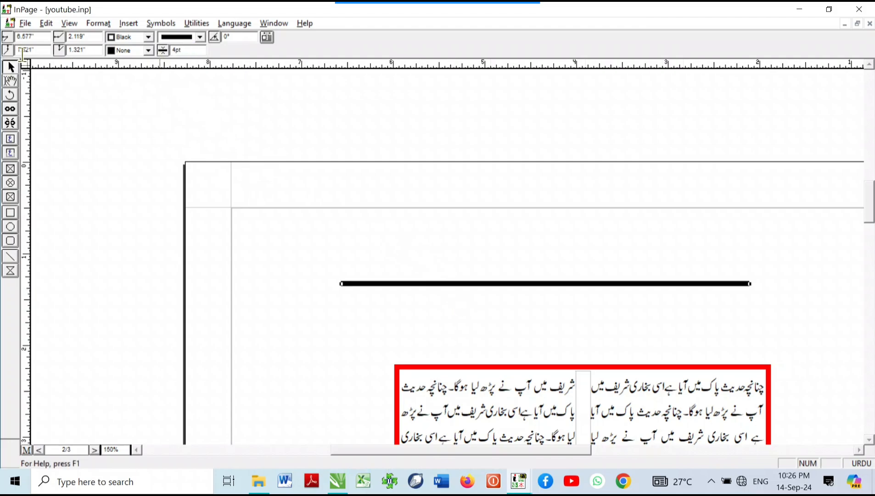
Try the dotted pattern on the line and replace it with the alternating black-and-white block pattern.
{"action": "left_click", "coordinate": [201, 36]}
{"action": "left_click", "coordinate": [177, 80]}
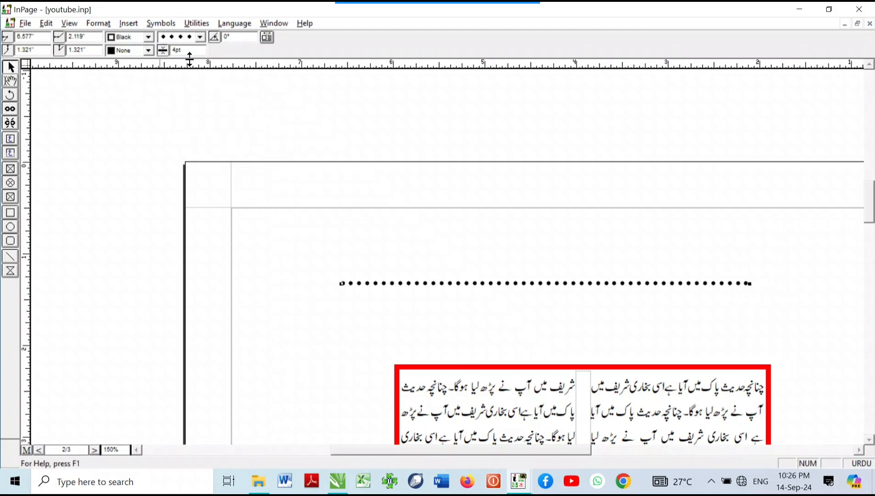
{"action": "left_click", "coordinate": [203, 36]}
{"action": "left_click", "coordinate": [176, 75]}
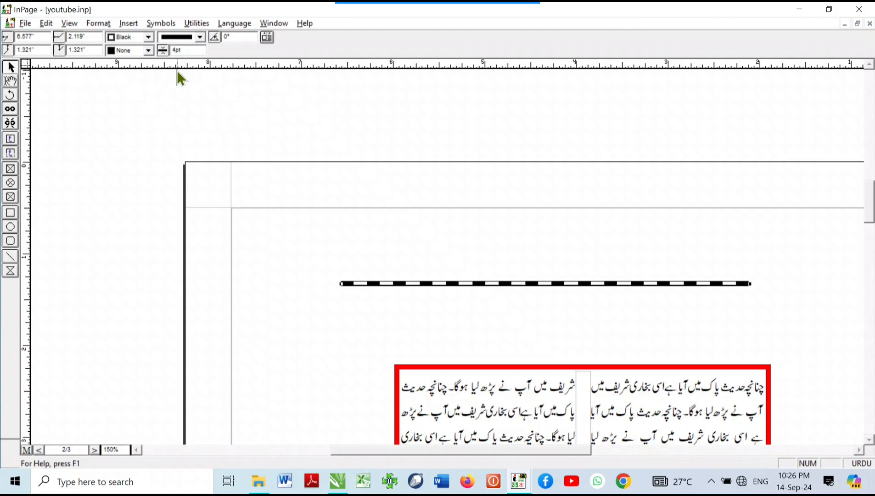
Apply the alternating block pattern to the text box's red border, matching the line above it.
{"action": "left_click", "coordinate": [441, 367]}
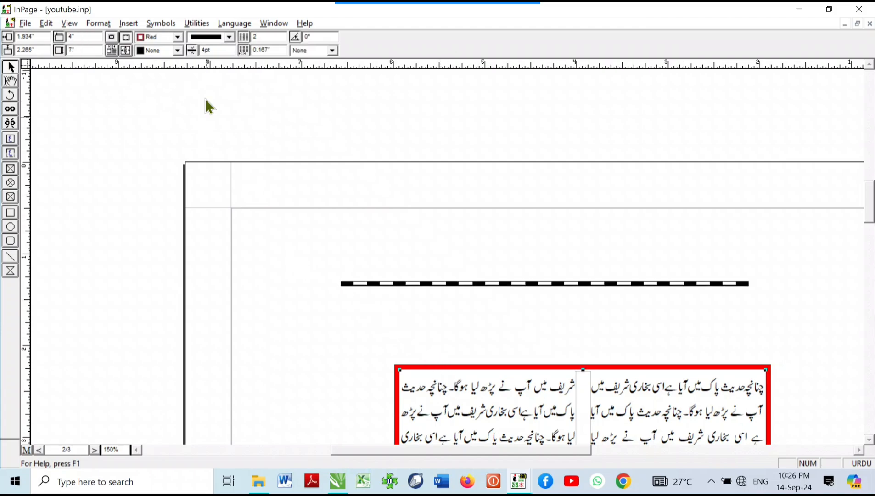
{"action": "left_click", "coordinate": [228, 37]}
{"action": "left_click", "coordinate": [224, 74]}
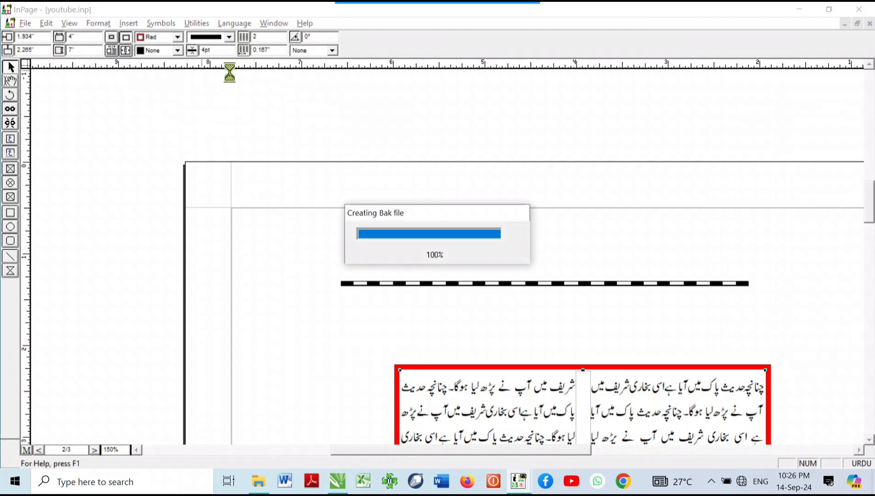
{"action": "left_click", "coordinate": [228, 42]}
{"action": "left_click", "coordinate": [218, 76]}
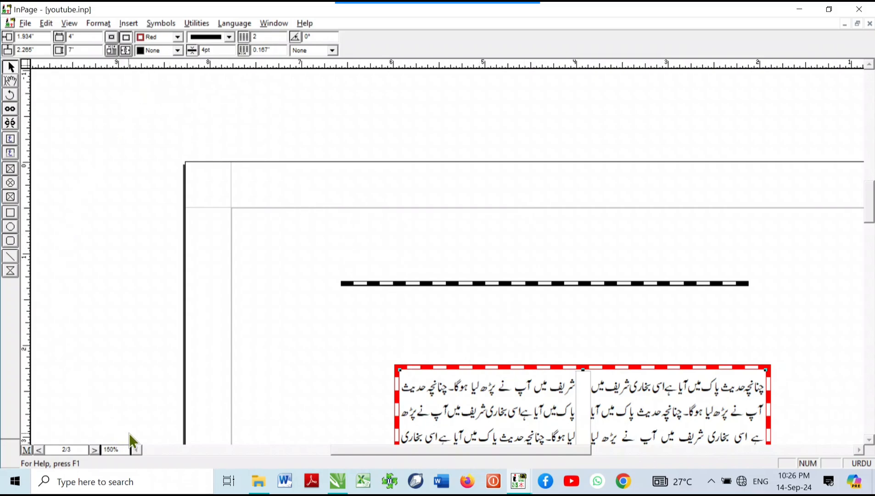
{"action": "left_click", "coordinate": [559, 312], "text": "ctrl+alt"}
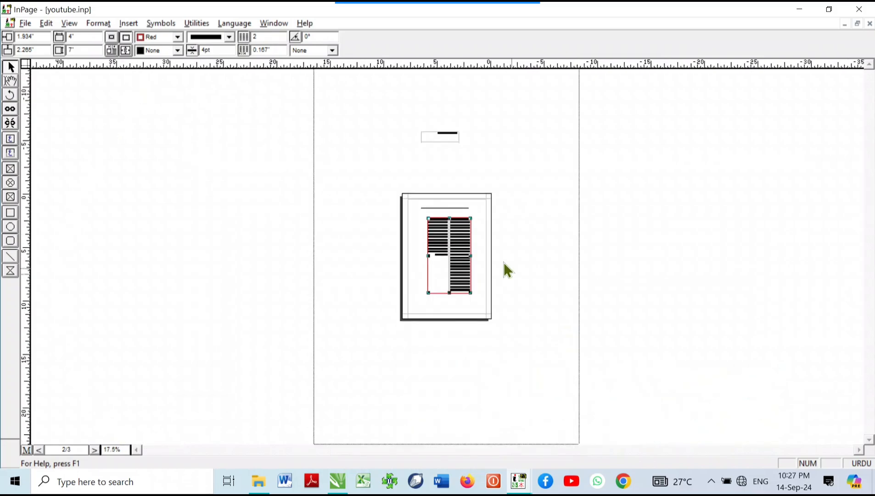
{"action": "left_click", "coordinate": [455, 227], "text": "ctrl"}
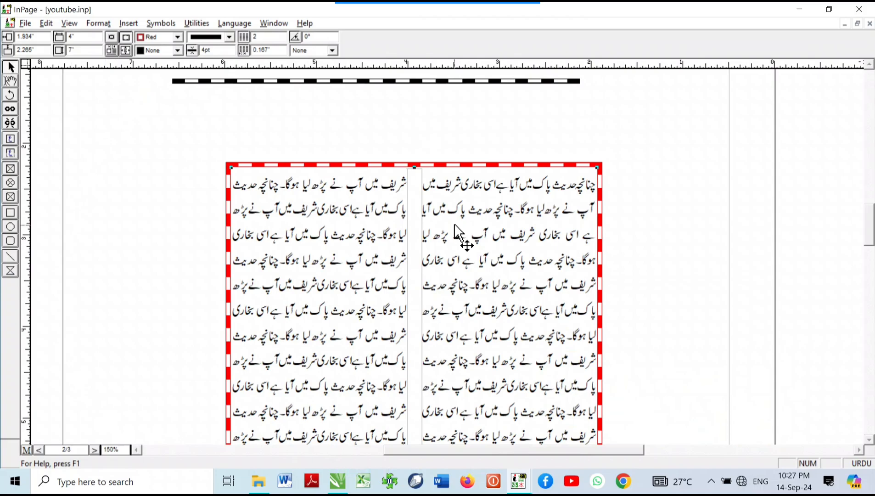